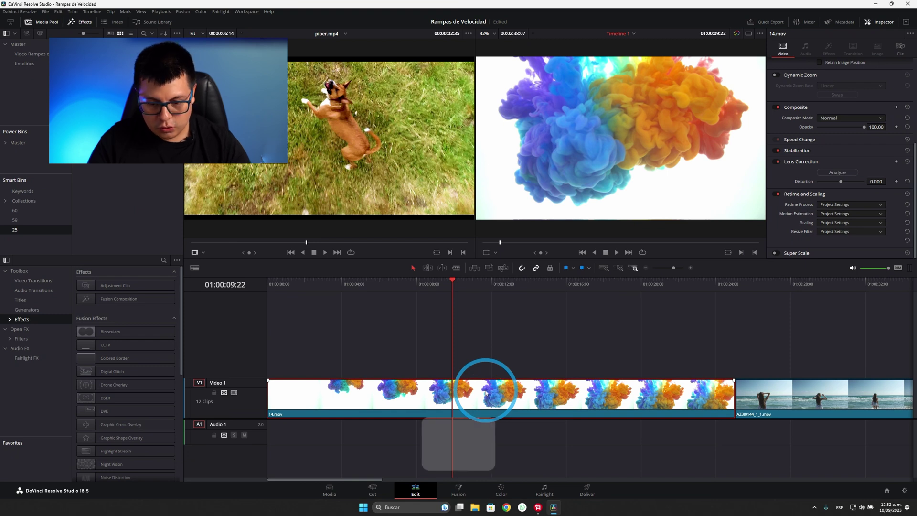
Show retime controls on the selected 14.mov clip with Ctrl+R so its 100% speed appears
key(ctrl+r)
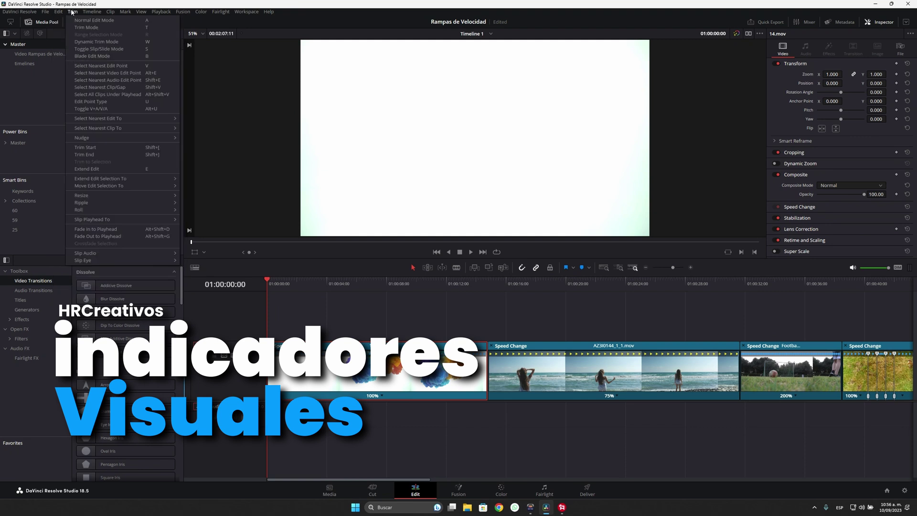
Scrub through the smoke clip from 01:00:02:02 and on into the beach clip
mouse_move(111, 14)
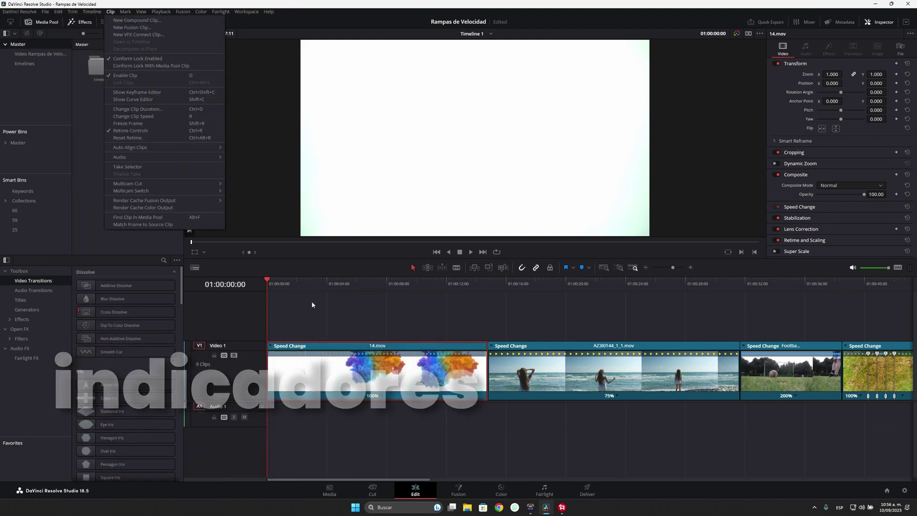
click(298, 283)
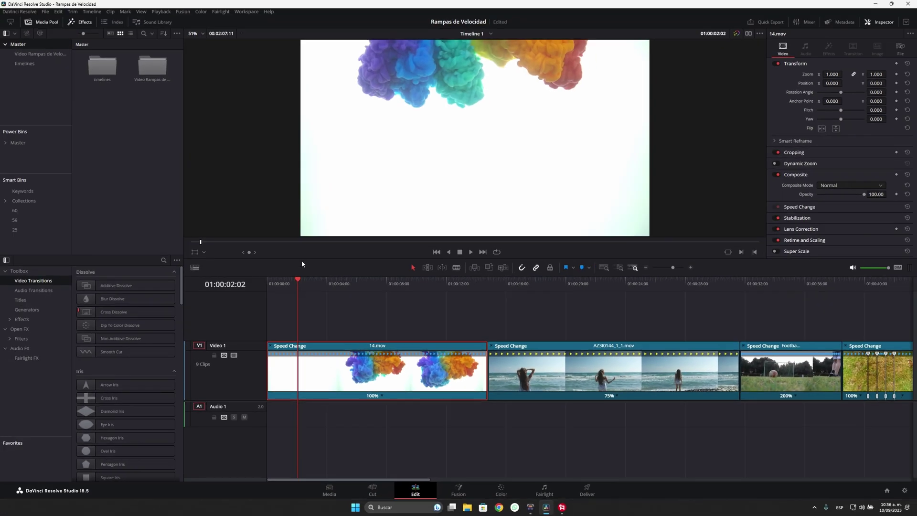
drag(296, 282, 356, 284)
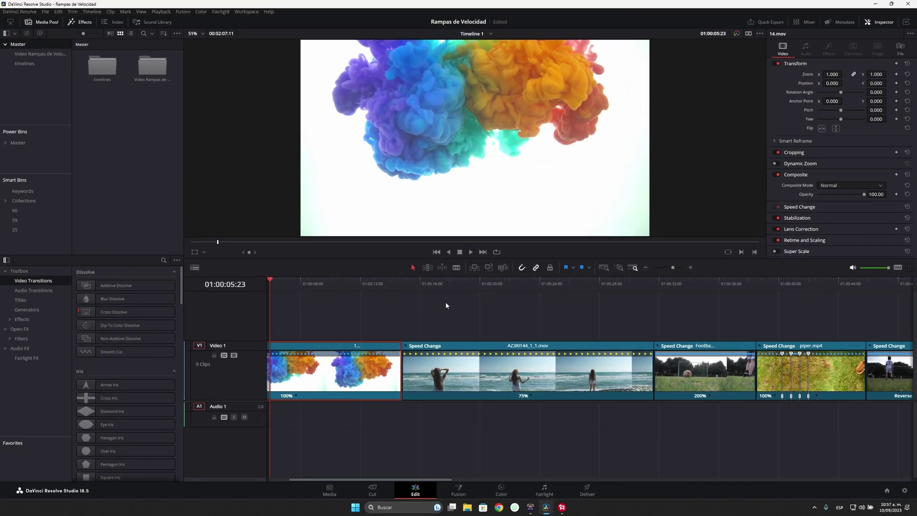
click(525, 285)
click(528, 296)
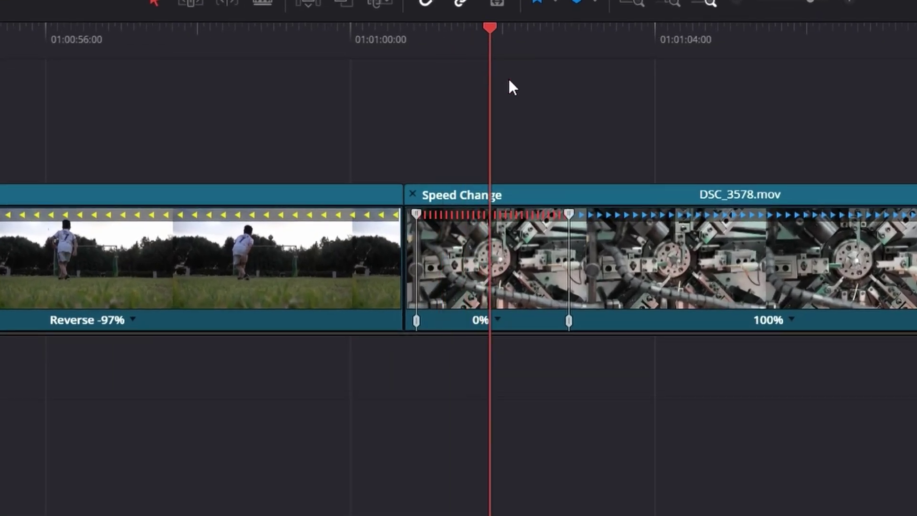
Drag the speed point after DSC_3578.mov's 0% section right to lengthen the freeze
drag(459, 123, 464, 167)
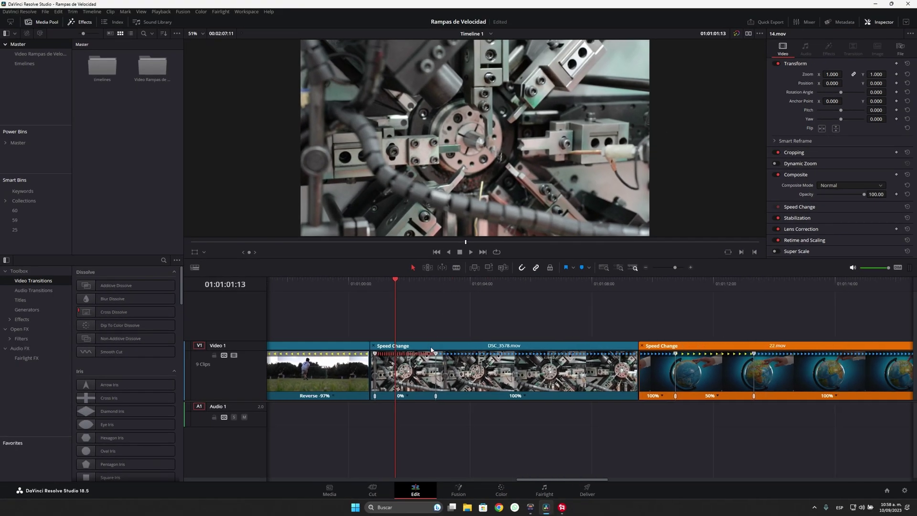
drag(400, 359, 787, 381)
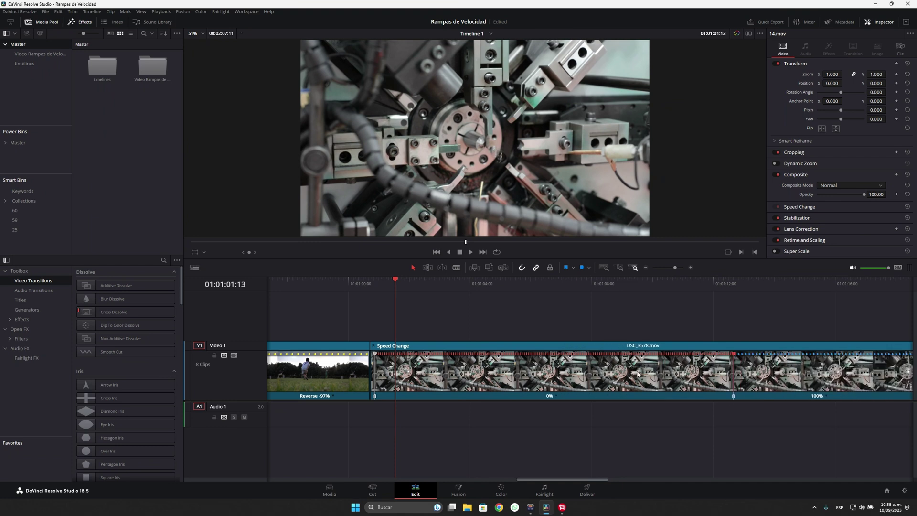
mouse_move(440, 291)
mouse_down()
mouse_move(468, 319)
mouse_move(425, 323)
mouse_up()
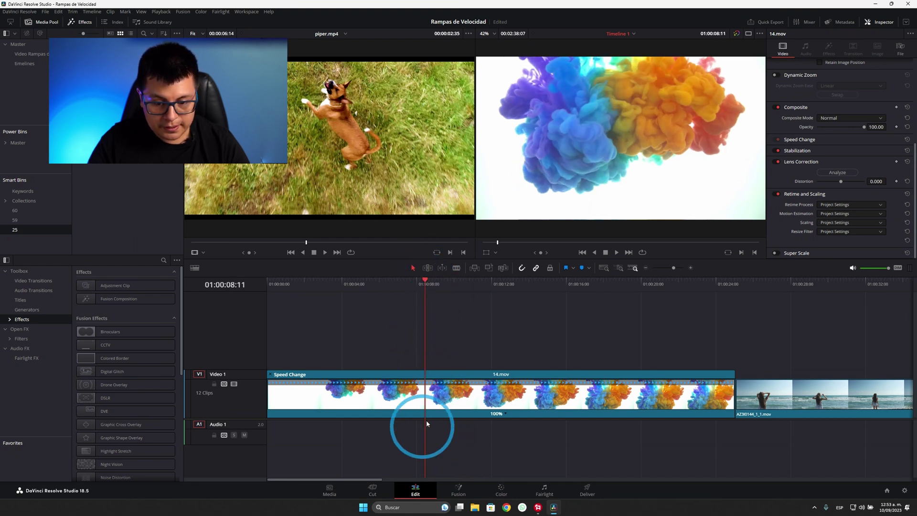
Add a speed point to 14.mov at the current frame, review it, then undo
click(493, 415)
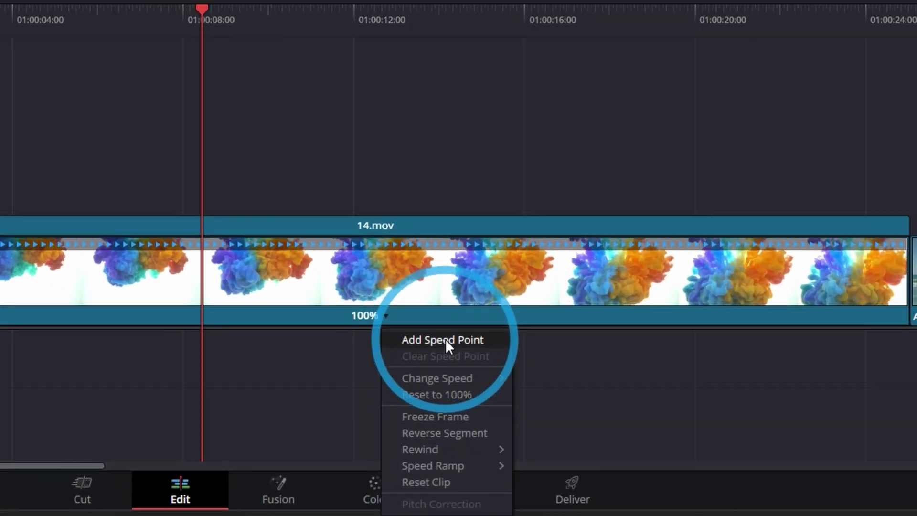
click(422, 326)
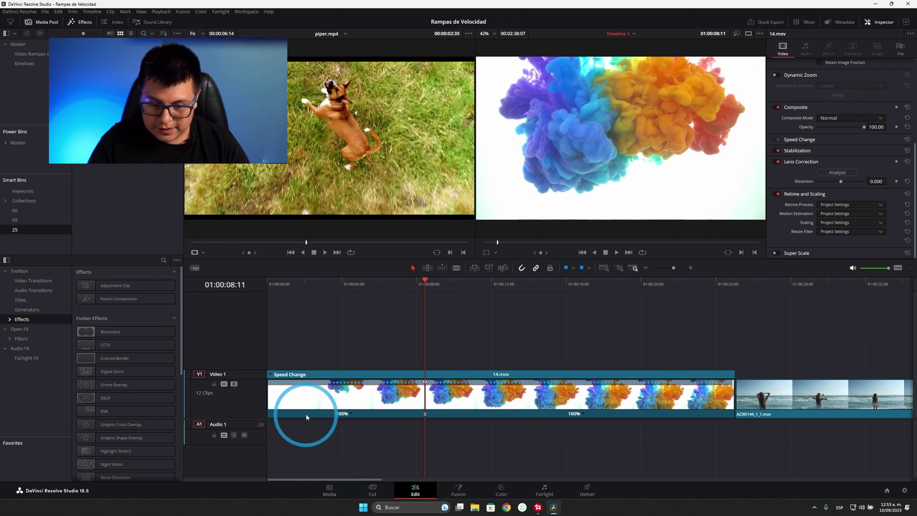
drag(424, 282, 378, 334)
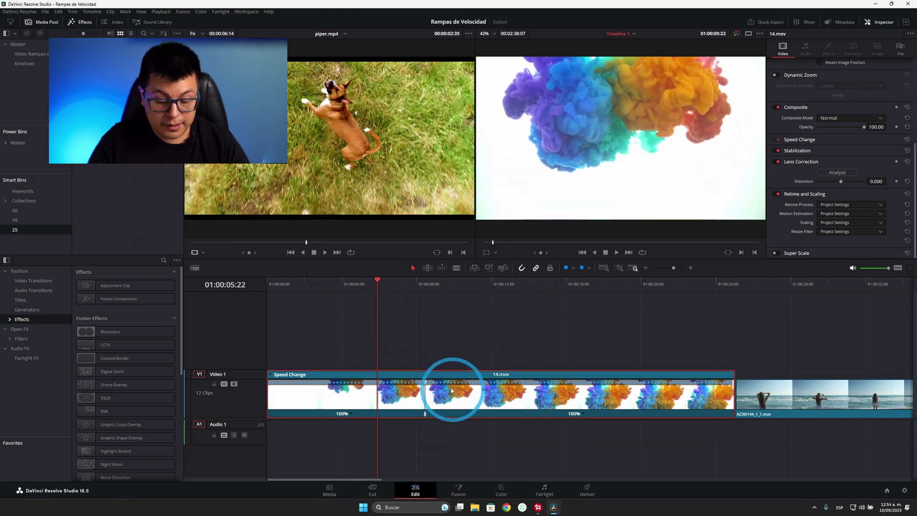
key(ctrl+r)
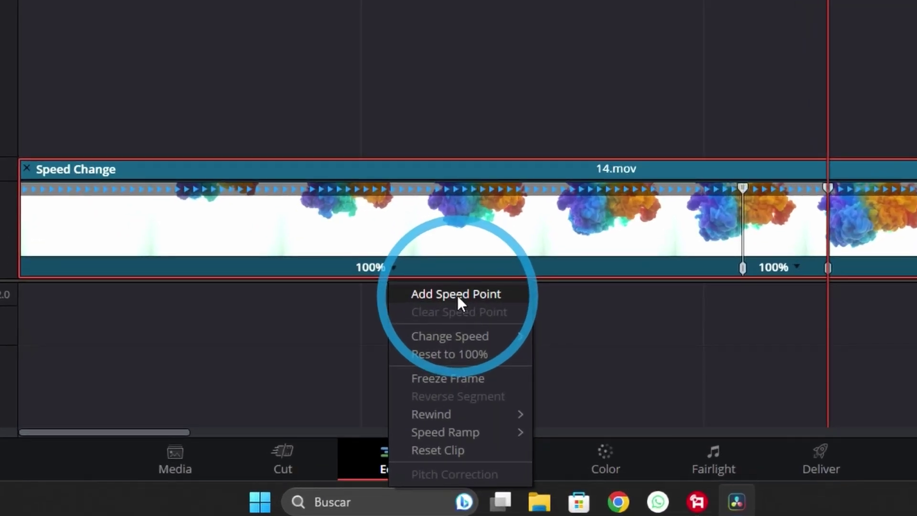
Clear the earlier speed point, leaving a single point at 01:00:09:11
click(391, 185)
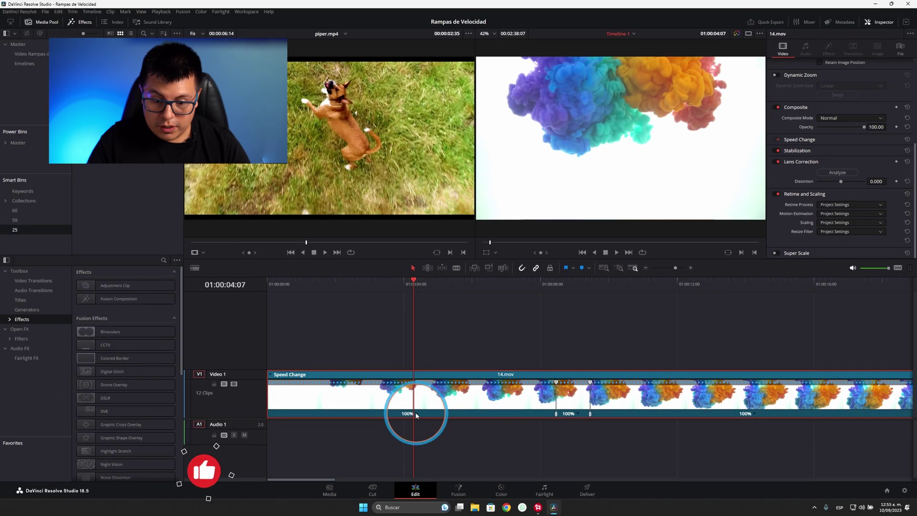
click(578, 414)
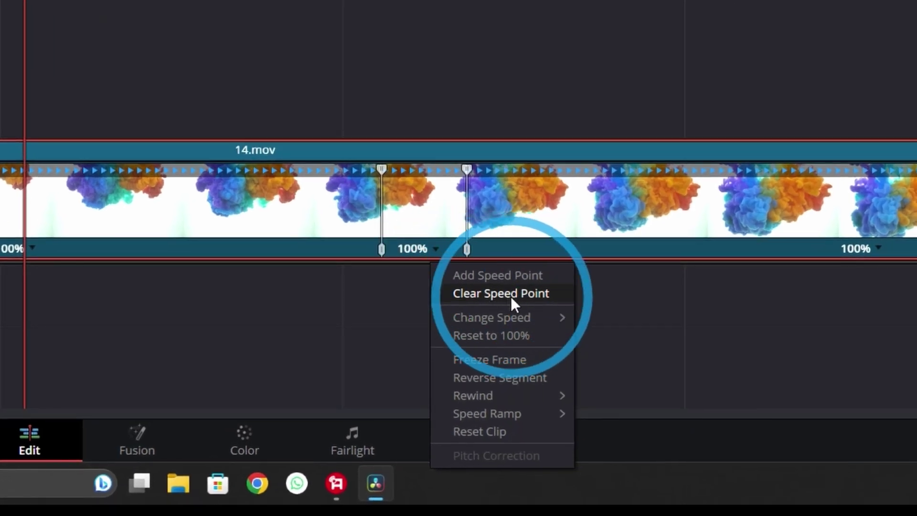
click(511, 297)
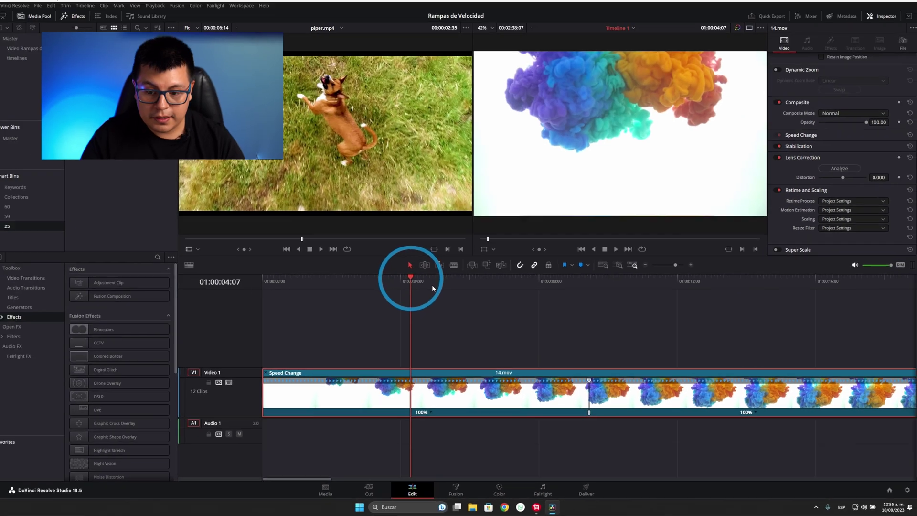
click(589, 321)
Add a second speed point to 14.mov at 01:00:08:11
click(616, 331)
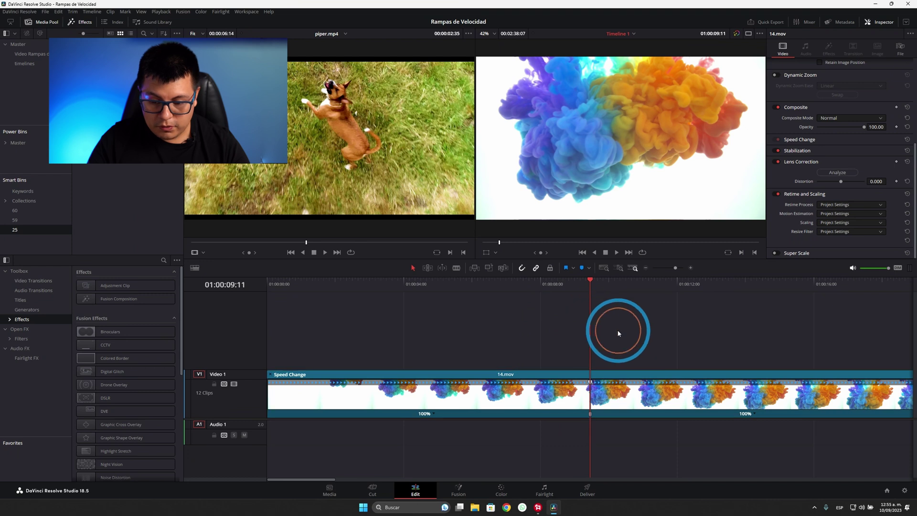
key(shift+Left)
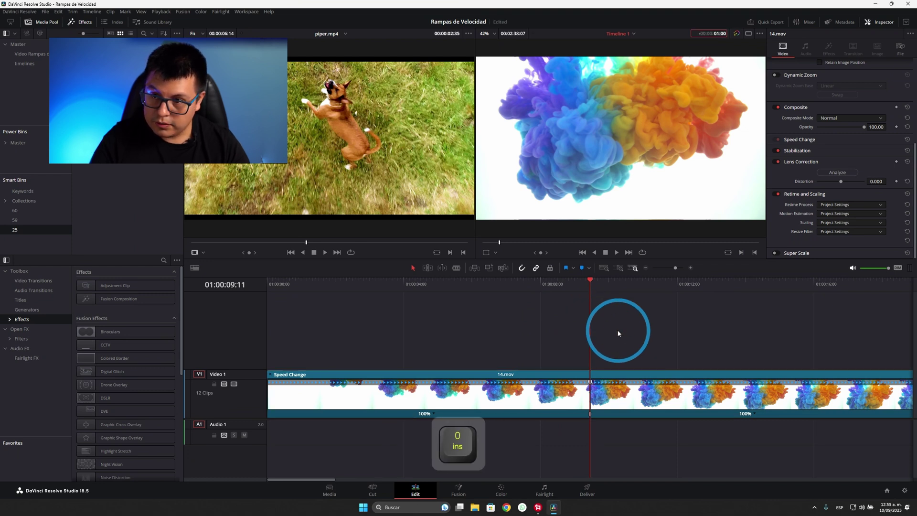
click(588, 419)
mouse_move(583, 437)
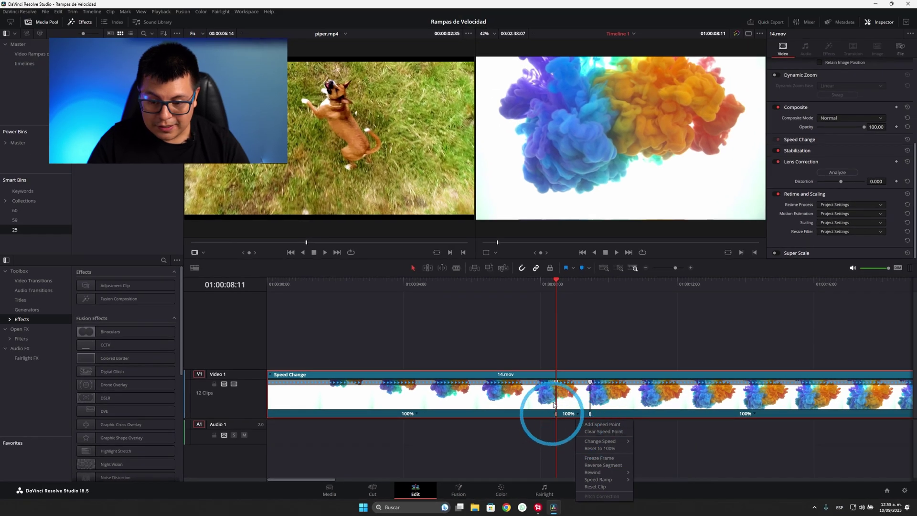
Change the first and last segments of 14.mov to 400% speed
right_click(415, 414)
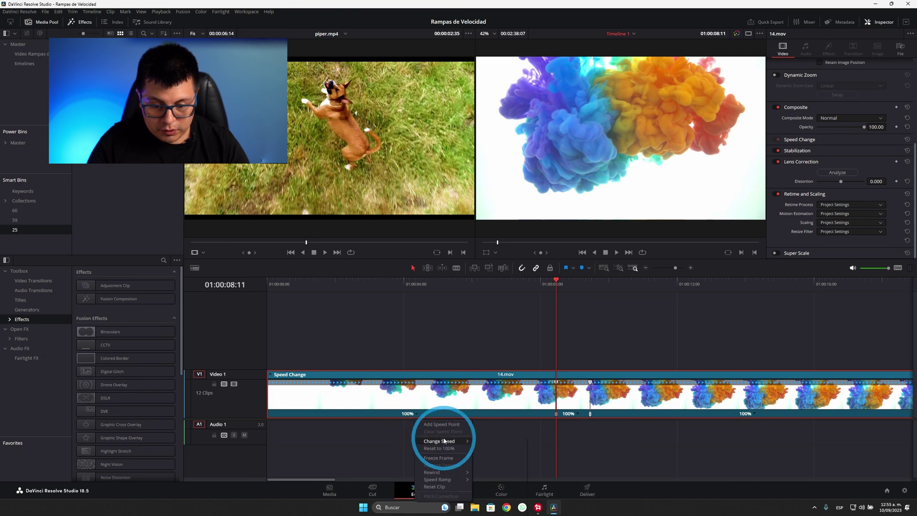
mouse_move(444, 441)
click(487, 504)
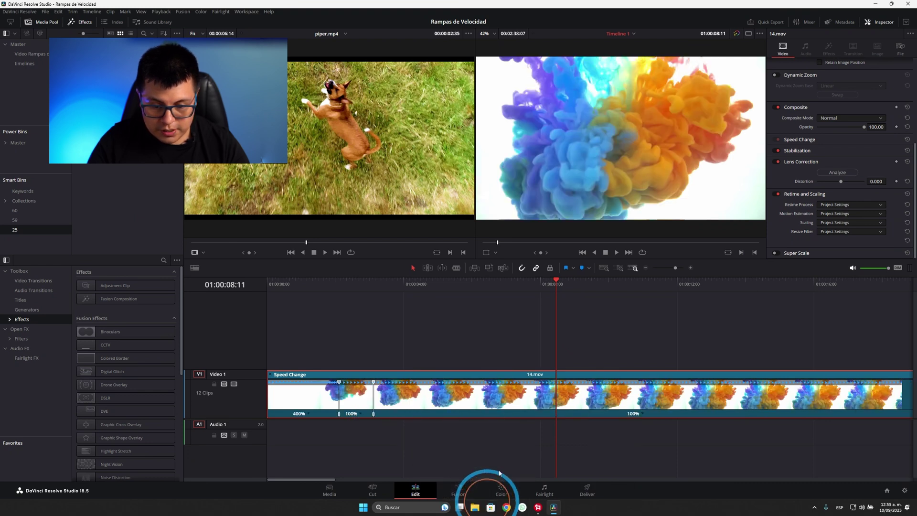
right_click(642, 414)
mouse_move(669, 441)
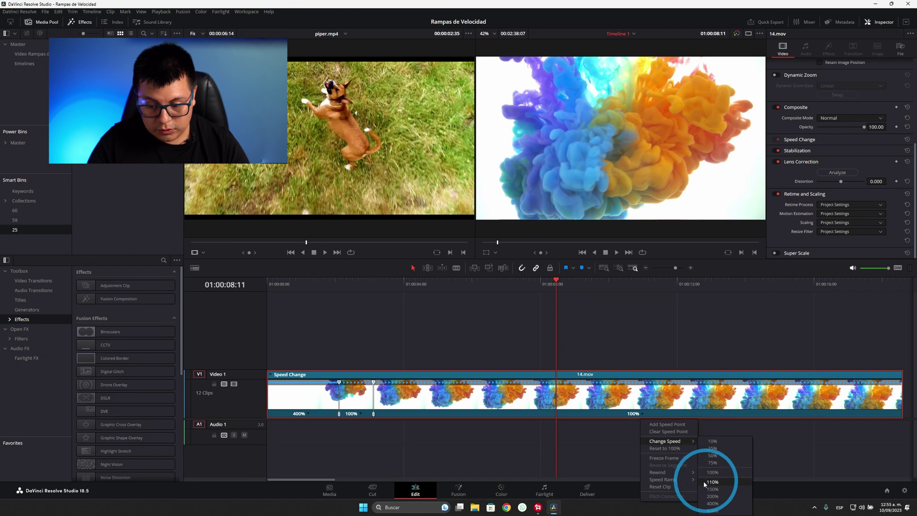
click(355, 412)
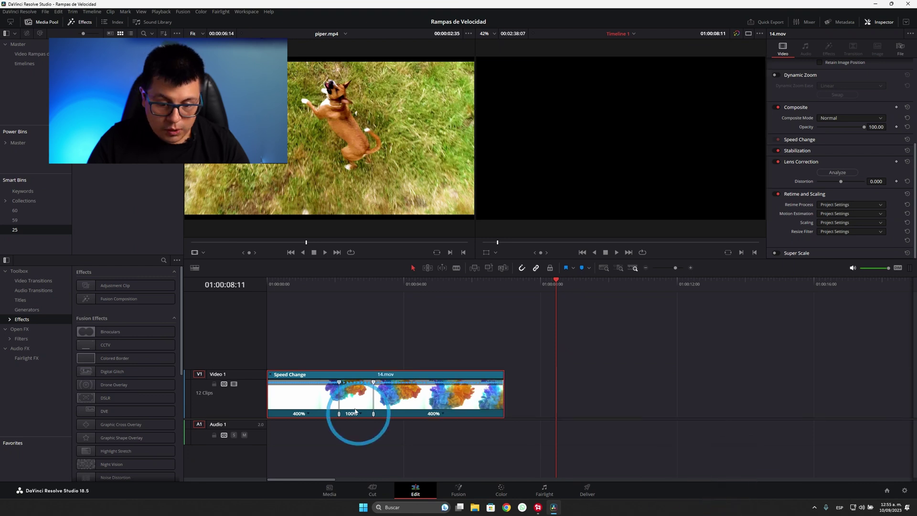
Slow the middle segment of 14.mov to 50% speed
click(352, 308)
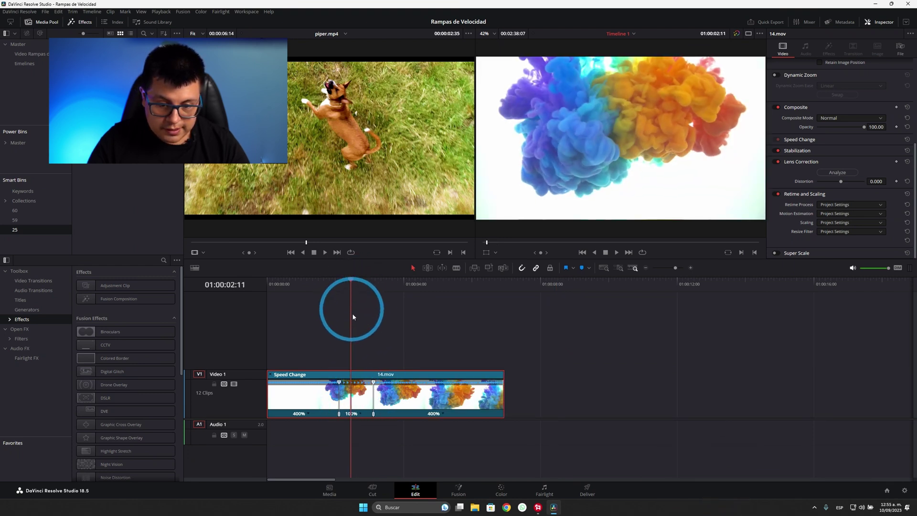
click(360, 415)
mouse_move(383, 441)
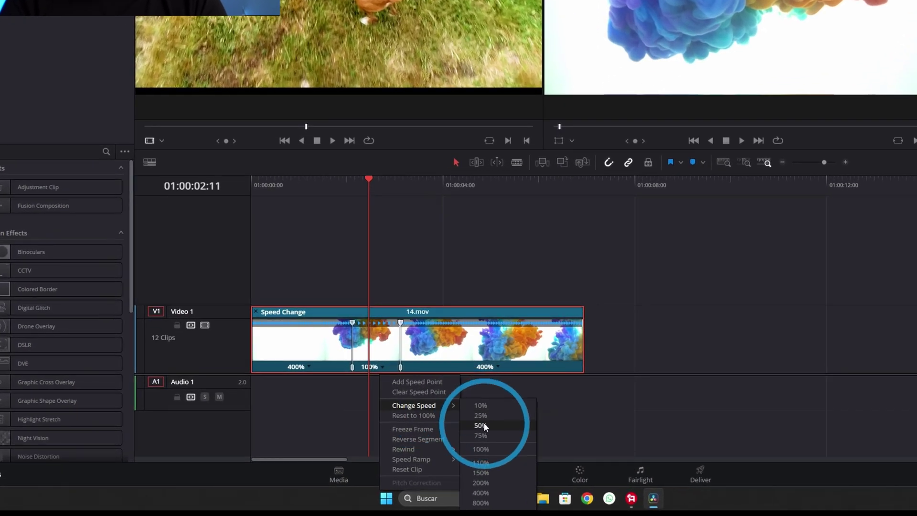
click(480, 425)
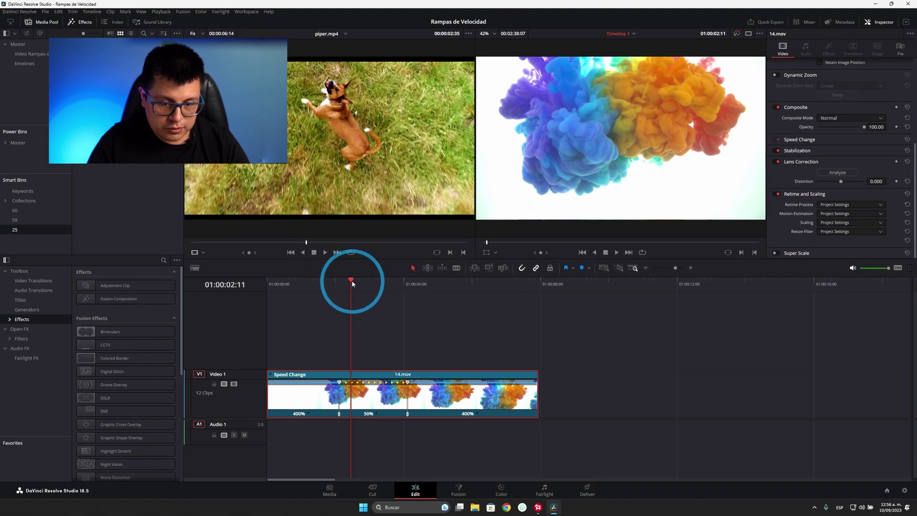
Scrub and play back the 400%/50%/400% speed ramp on 14.mov
mouse_move(352, 280)
mouse_down()
mouse_move(374, 300)
mouse_move(324, 311)
mouse_up()
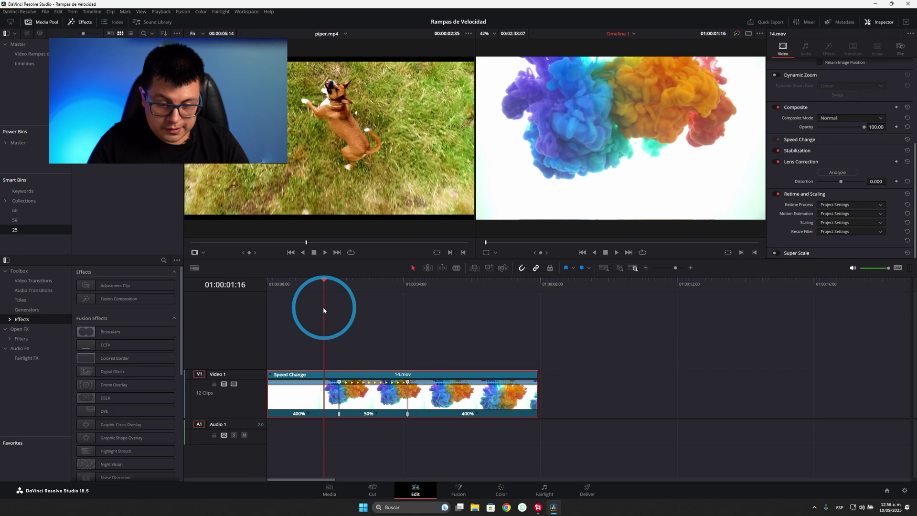
key(space)
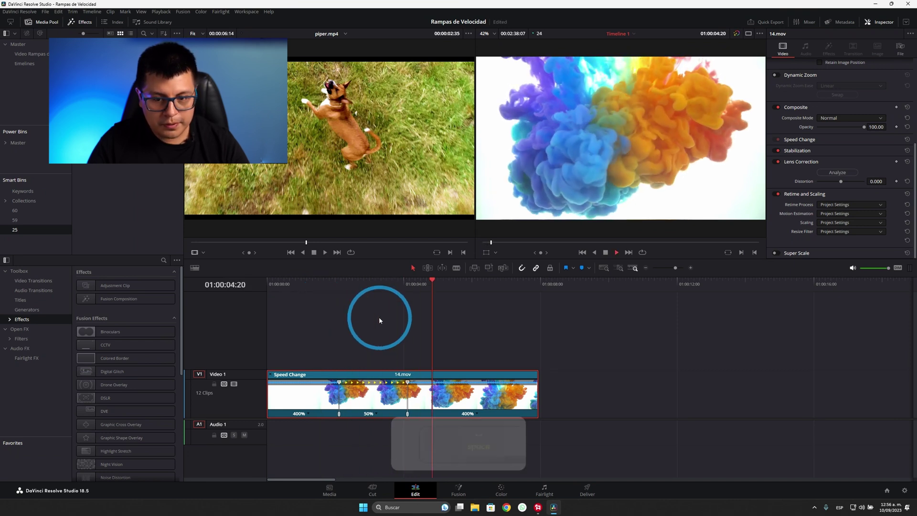
key(space)
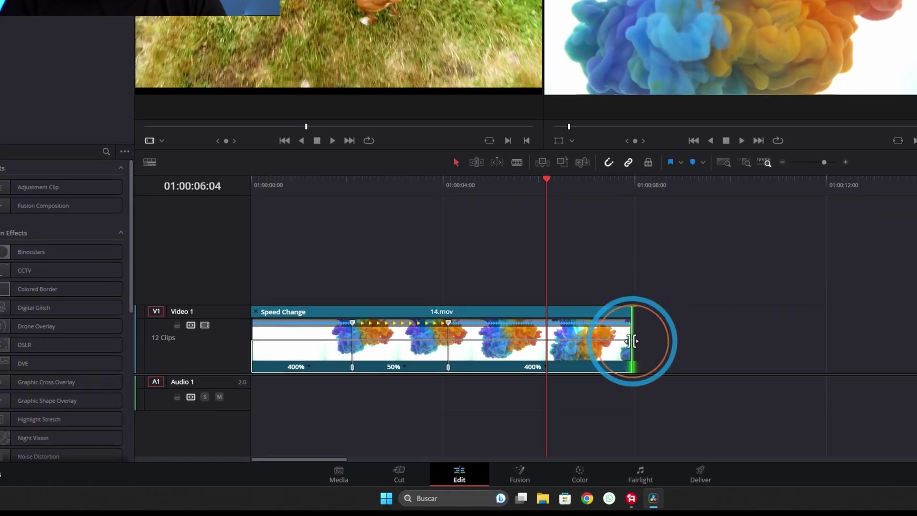
Drag 14.mov's retime end left so its final segment speeds up to 944%
mouse_move(631, 312)
mouse_down()
mouse_move(597, 342)
mouse_move(633, 311)
mouse_move(588, 313)
mouse_up()
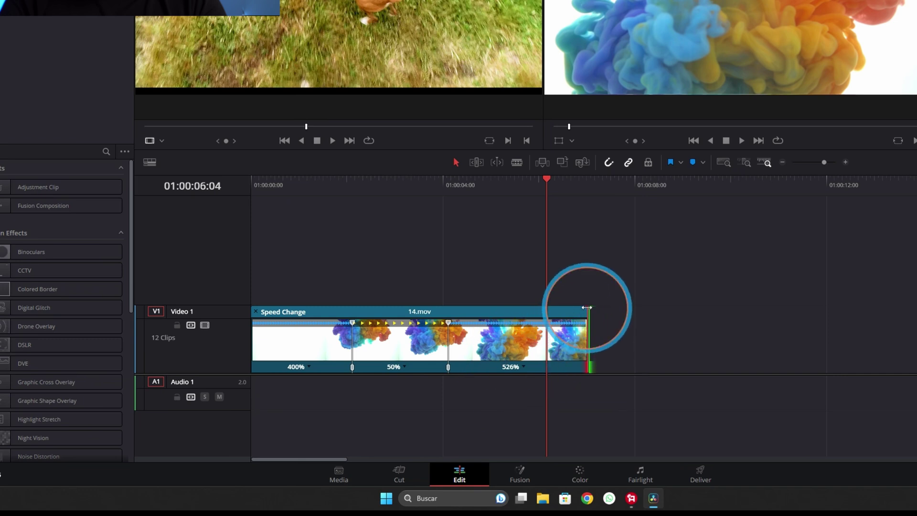
drag(587, 308, 774, 314)
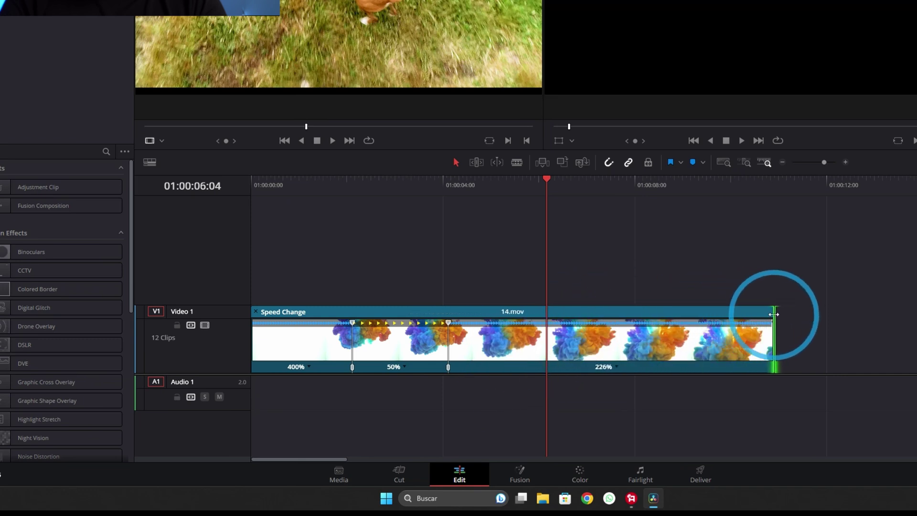
mouse_move(773, 313)
mouse_down()
mouse_move(566, 311)
mouse_move(462, 378)
mouse_up()
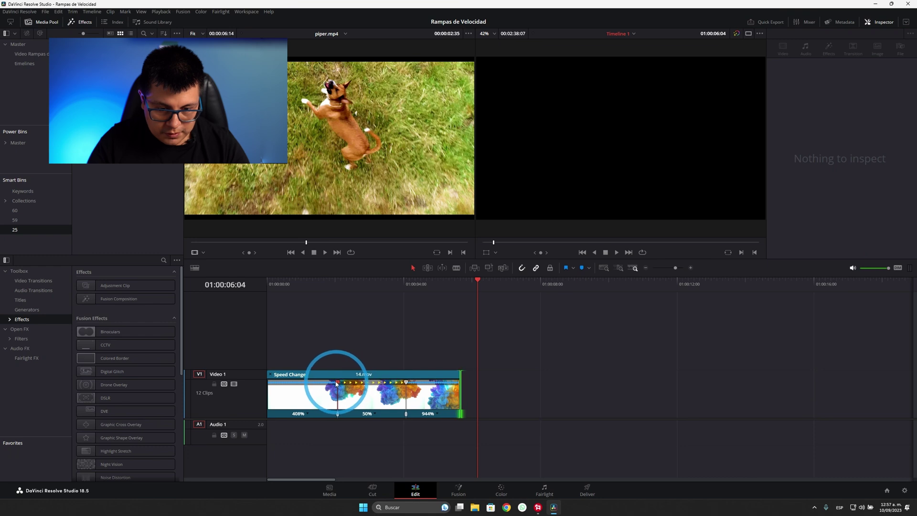
Drag the first speed point to set 14.mov's opening section to 978%, then preview it
drag(336, 383, 319, 383)
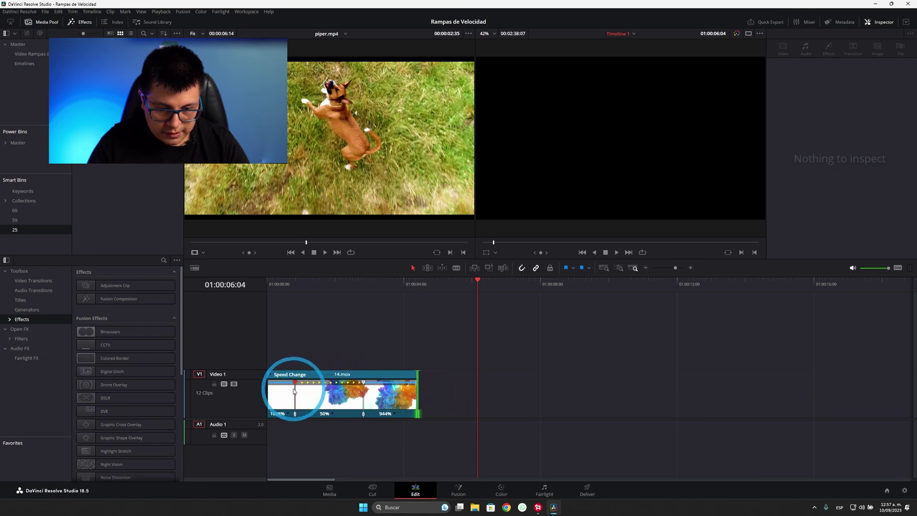
drag(295, 390, 296, 390)
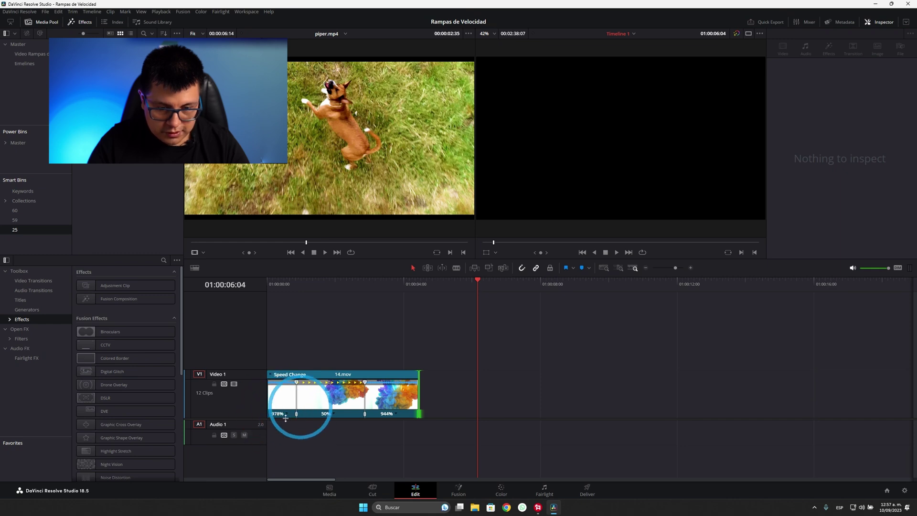
click(268, 285)
click(314, 312)
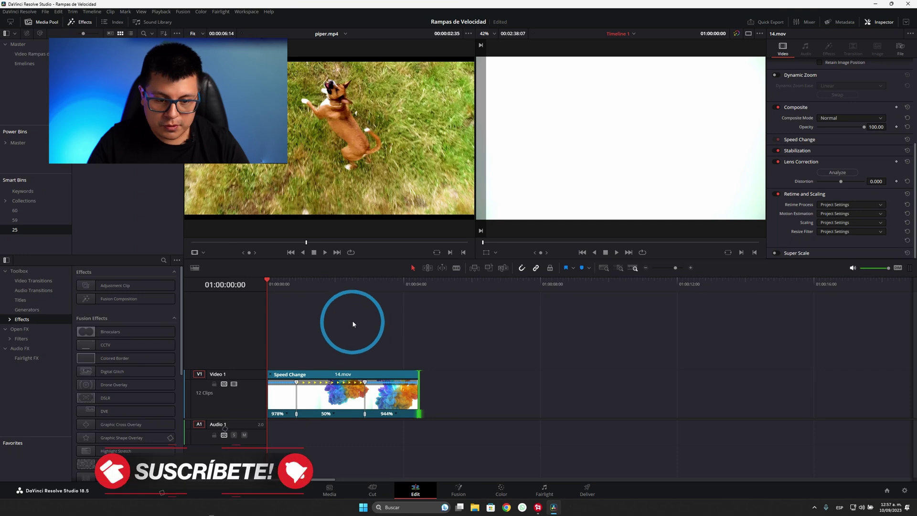
key(space)
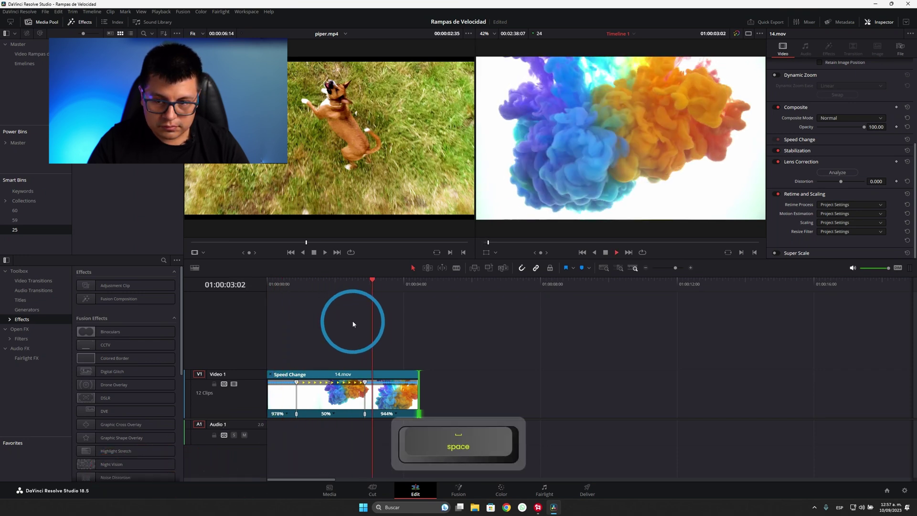
key(space)
Reset the 50% middle section to 100% and play back the new speeds
click(396, 414)
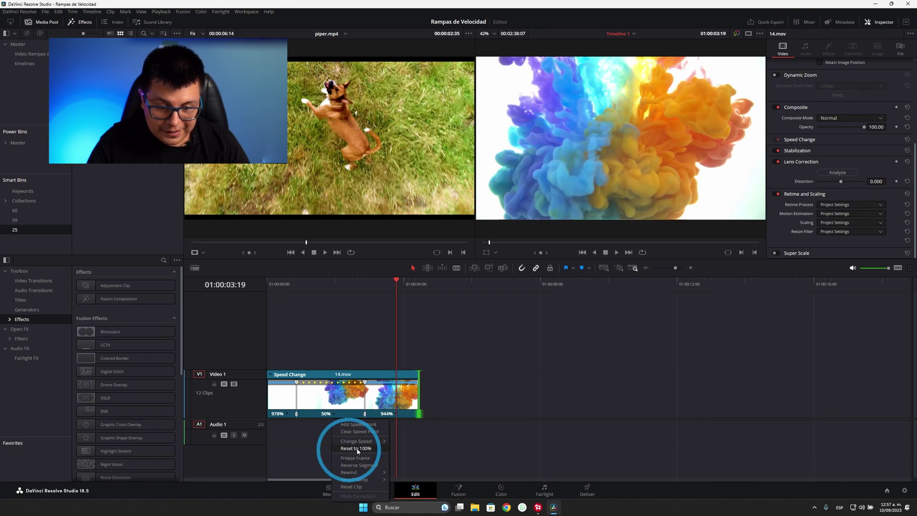
click(328, 284)
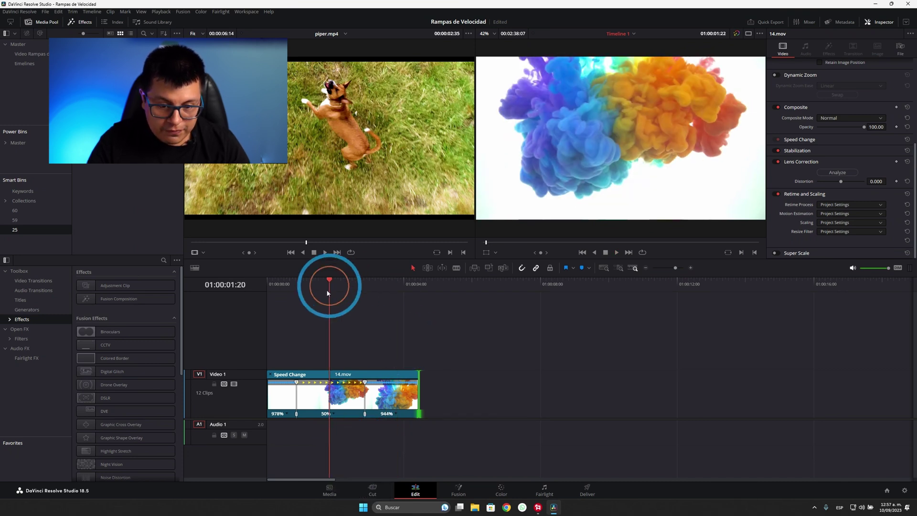
click(333, 415)
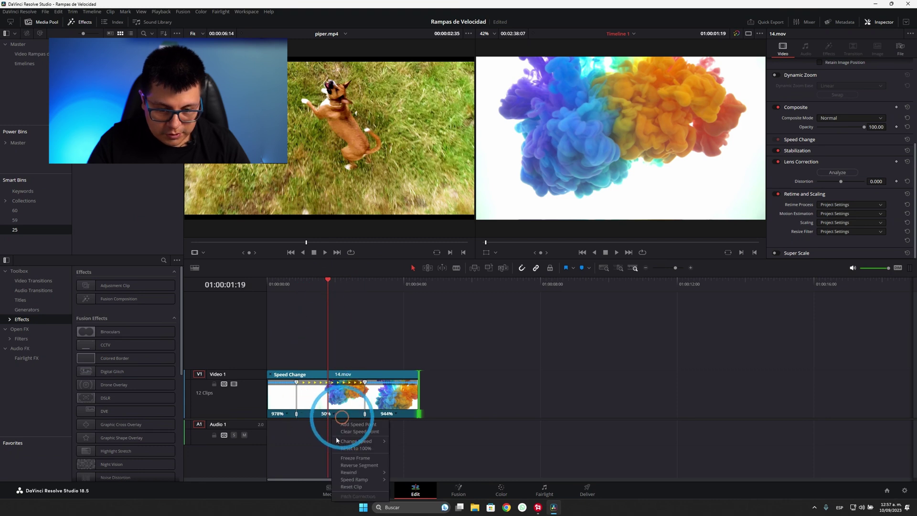
click(350, 448)
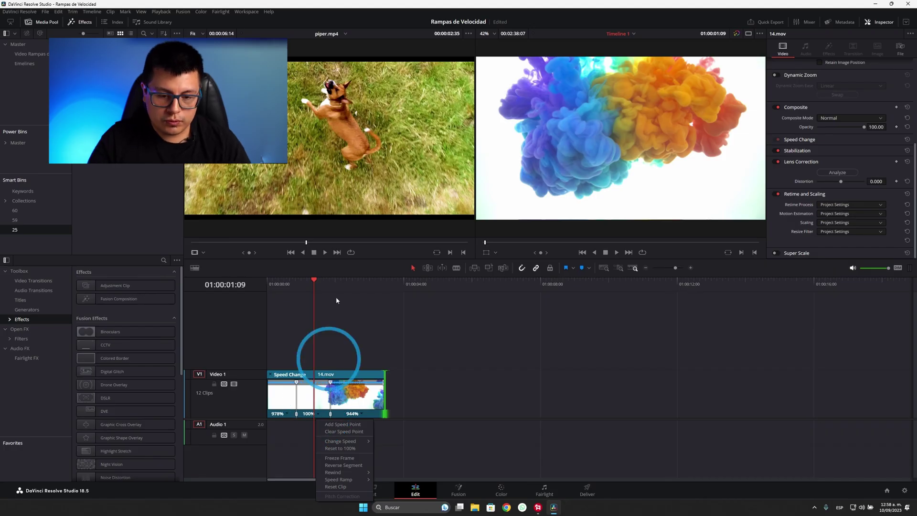
click(302, 283)
key(space)
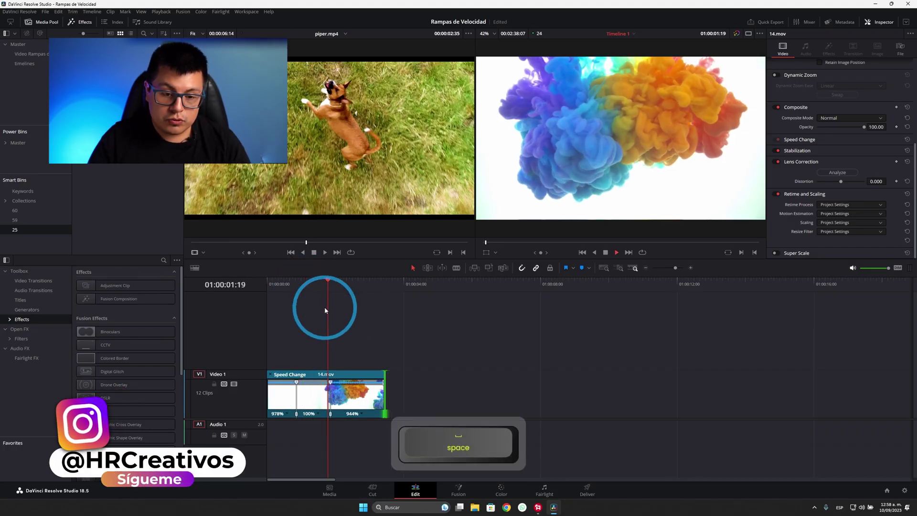
click(358, 397)
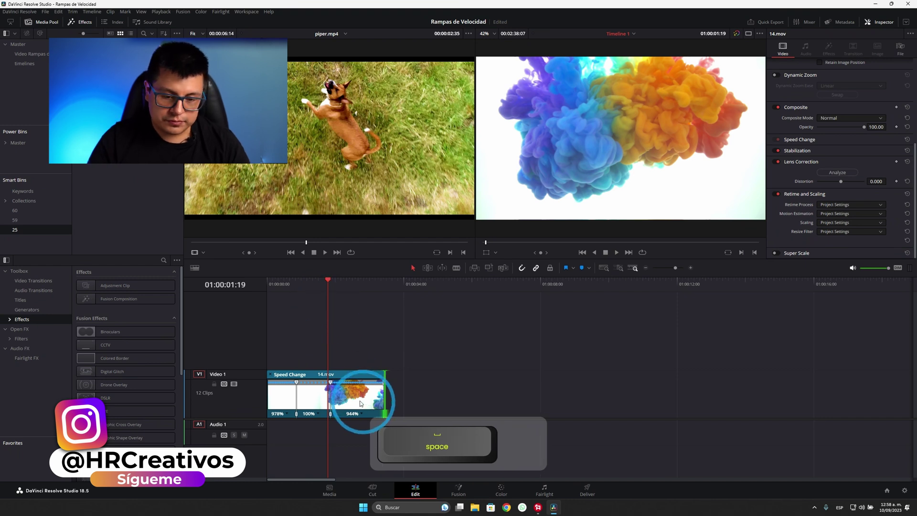
click(375, 414)
Set 14.mov's middle section to 50% and add a freeze frame partway through it
mouse_move(399, 441)
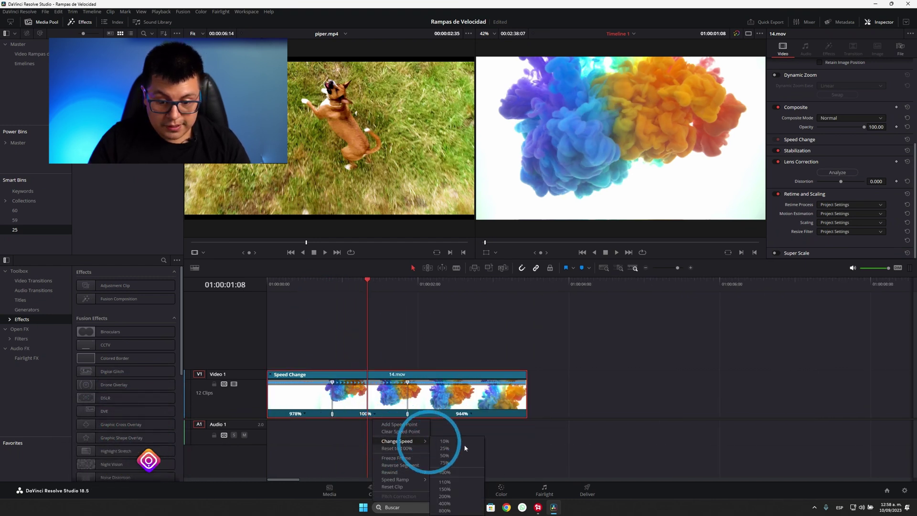
click(448, 452)
click(407, 414)
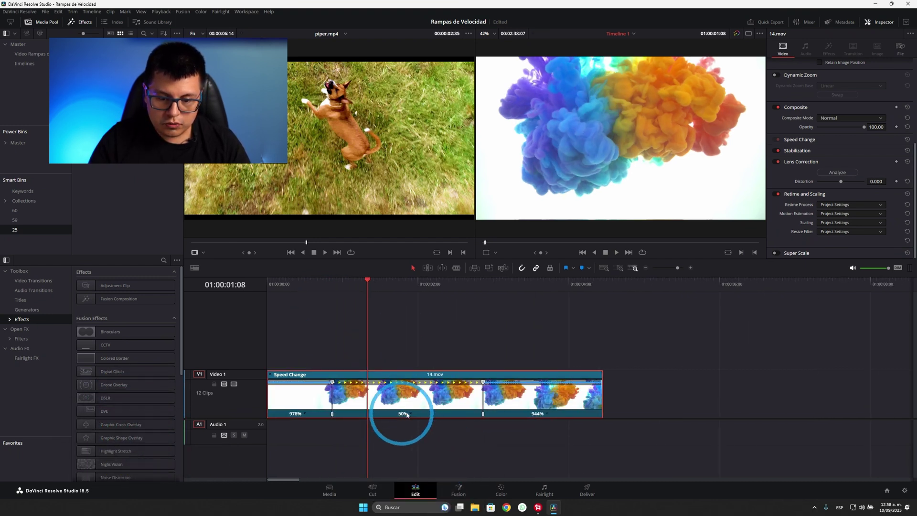
click(380, 285)
click(410, 415)
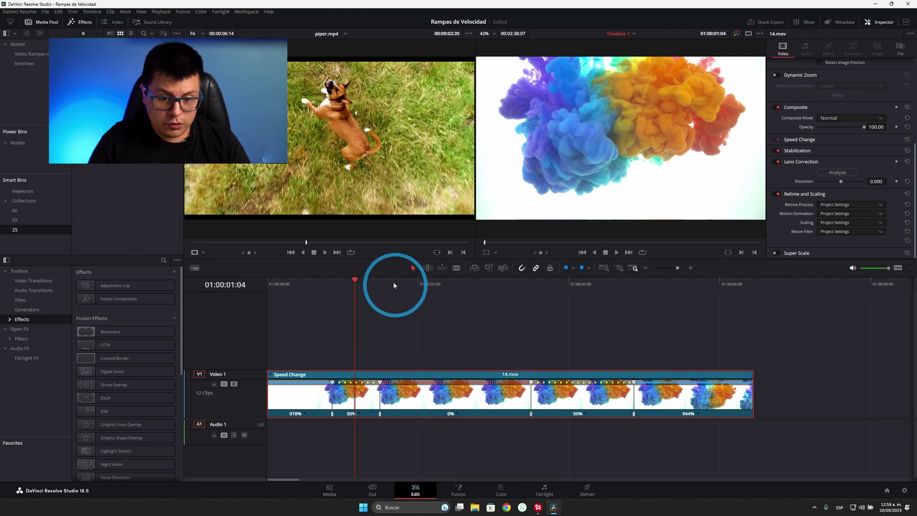
Shorten the 0% freeze-frame hold in 14.mov and play it back
drag(394, 284, 418, 284)
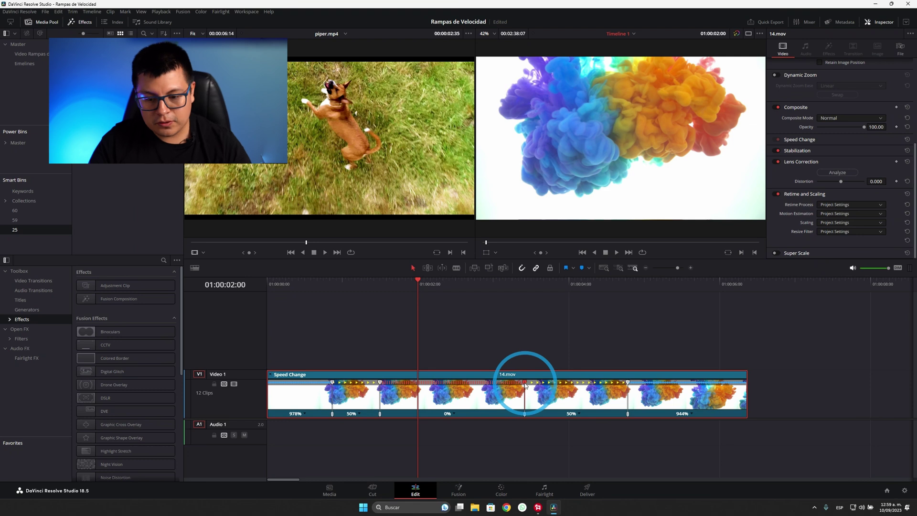
drag(526, 386, 407, 393)
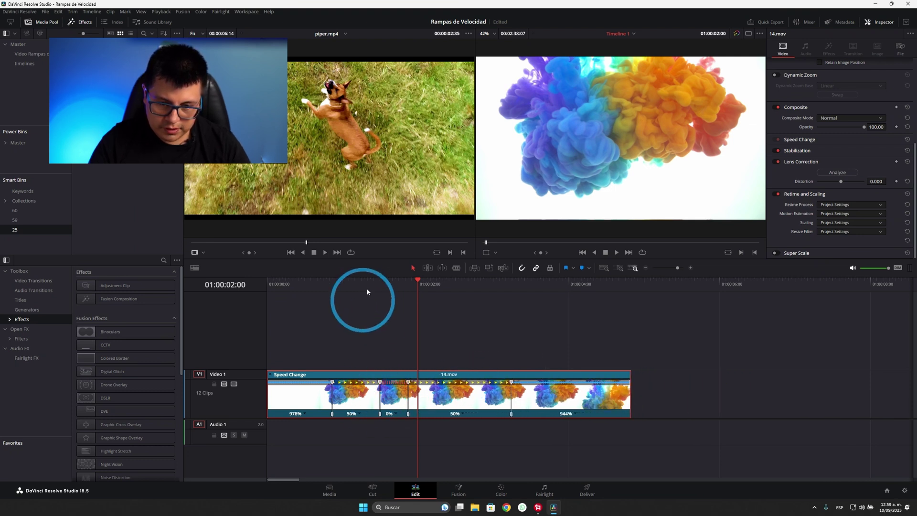
drag(368, 292, 287, 286)
key(space)
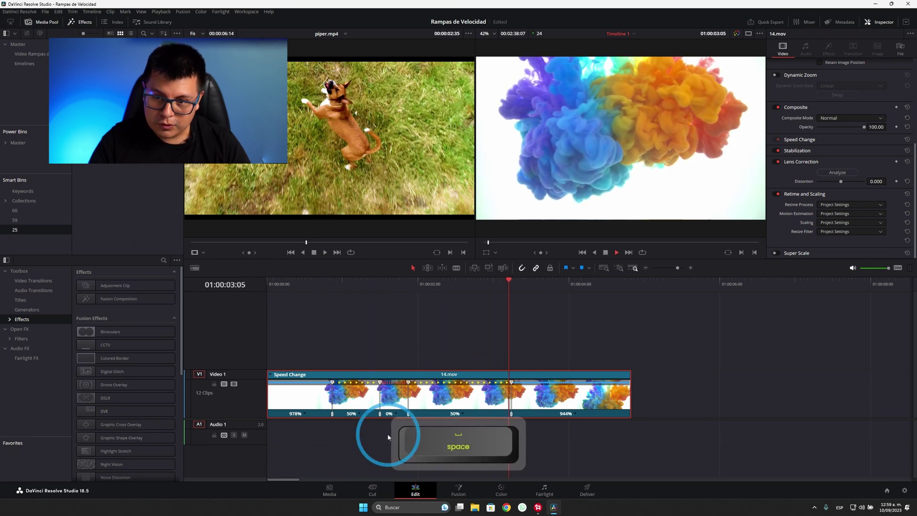
key(space)
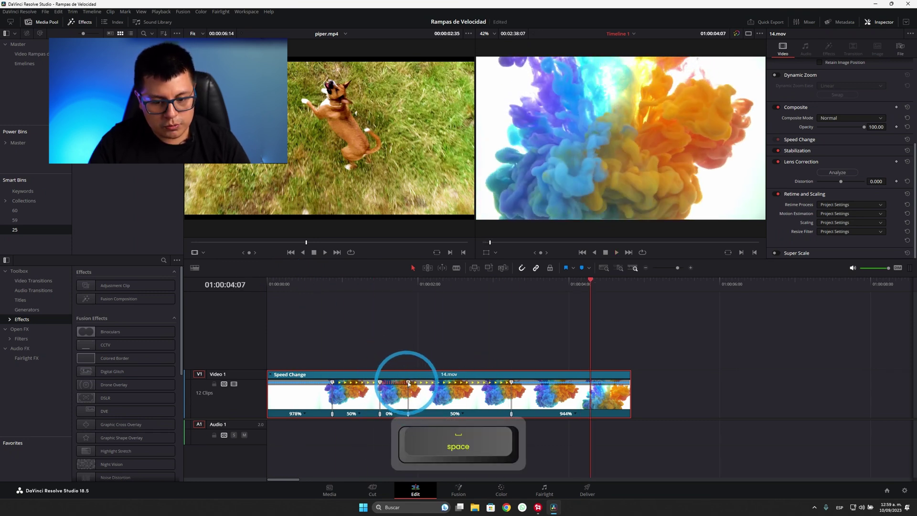
Lengthen the freeze-frame hold again and preview the clip from near its start
drag(408, 383, 456, 384)
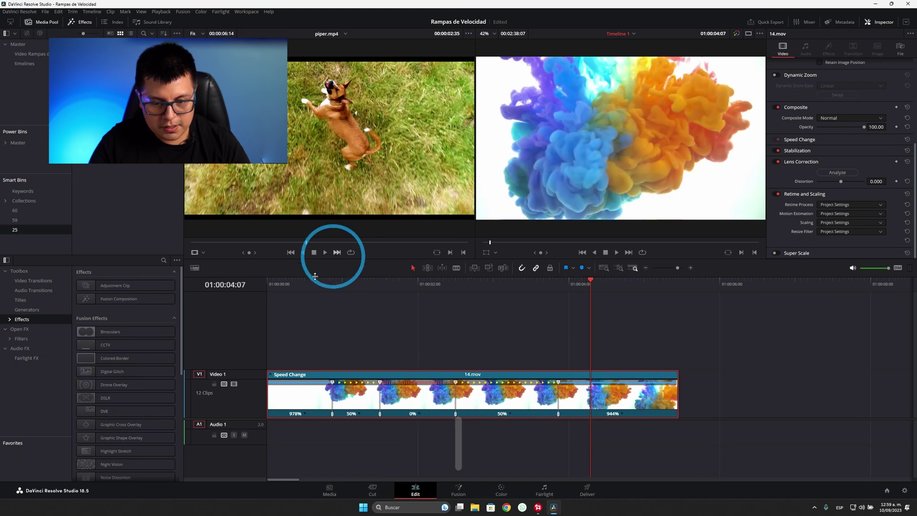
click(301, 281)
key(space)
click(843, 381)
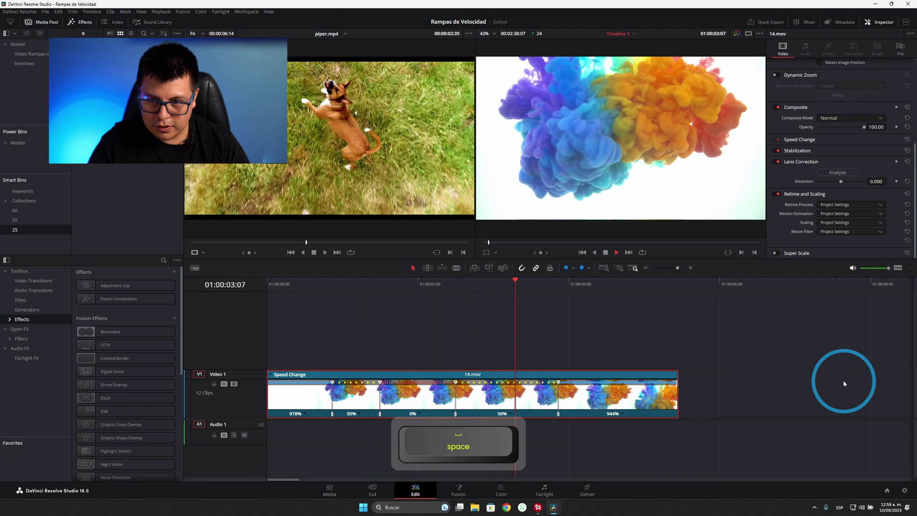
Apply Speed Ramp easing to the speed changes around 14.mov's freeze section
click(415, 323)
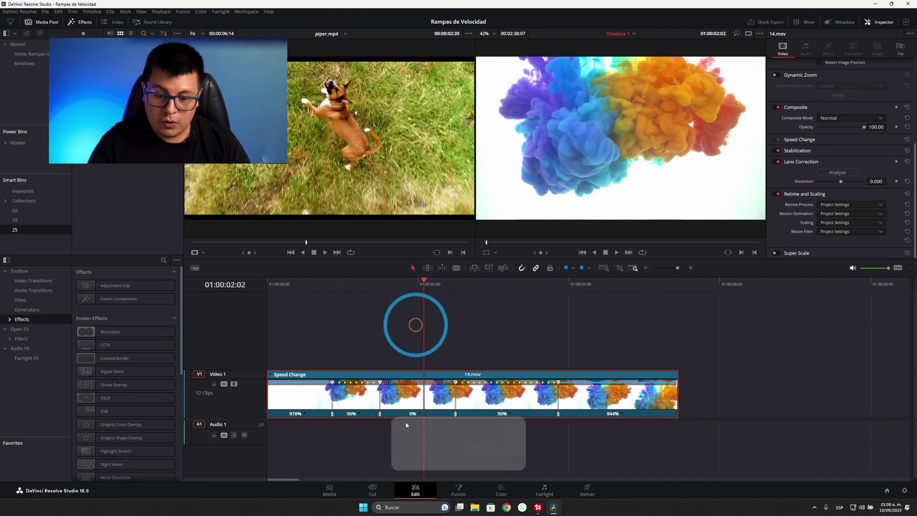
click(418, 414)
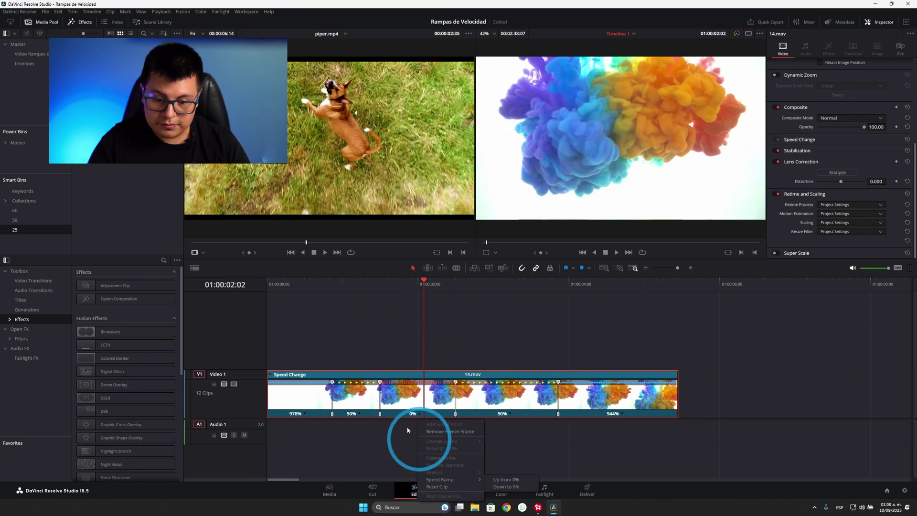
click(506, 487)
click(467, 385)
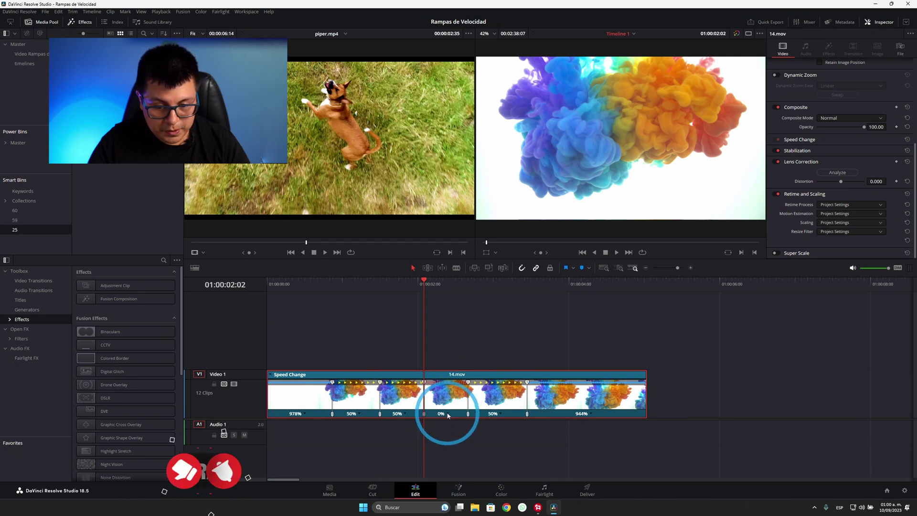
Remove the freeze frame, leaving segments at 1145%, 50% and 944%
click(448, 414)
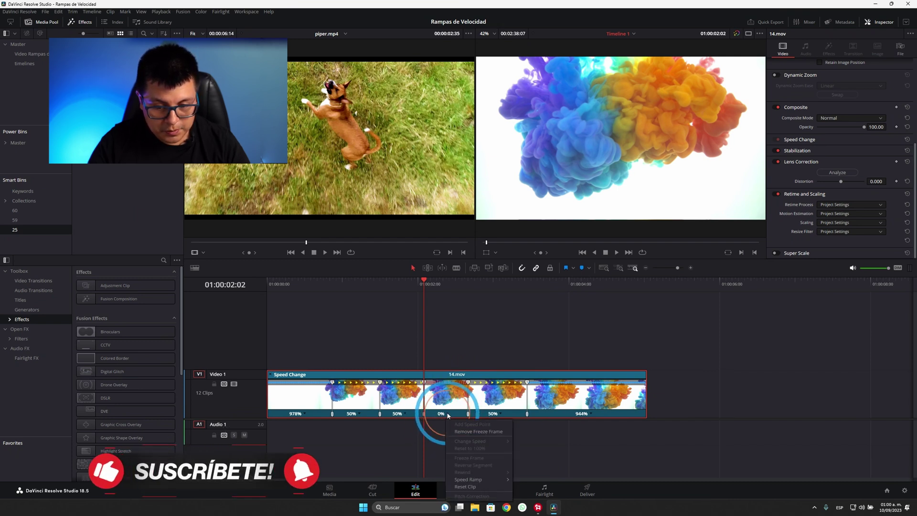
click(478, 431)
click(359, 414)
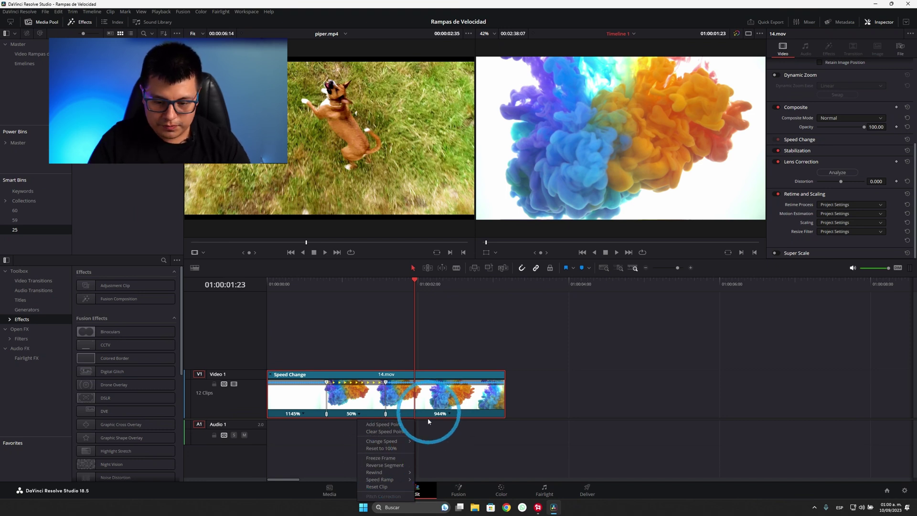
Add a speed point in the 944% section, reverse the new segment, and play it back
click(449, 413)
click(465, 425)
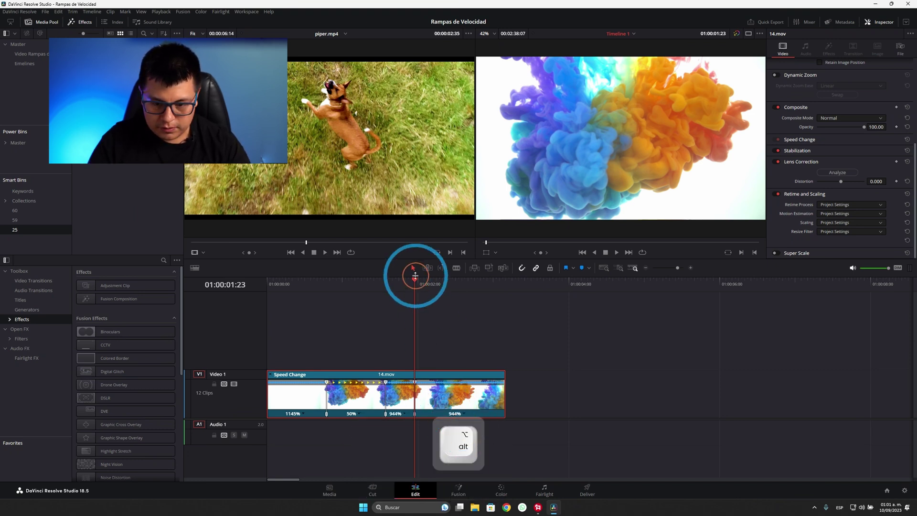
drag(412, 276, 424, 283)
scroll(480, 420, up, 2)
scroll(563, 420, up, 1)
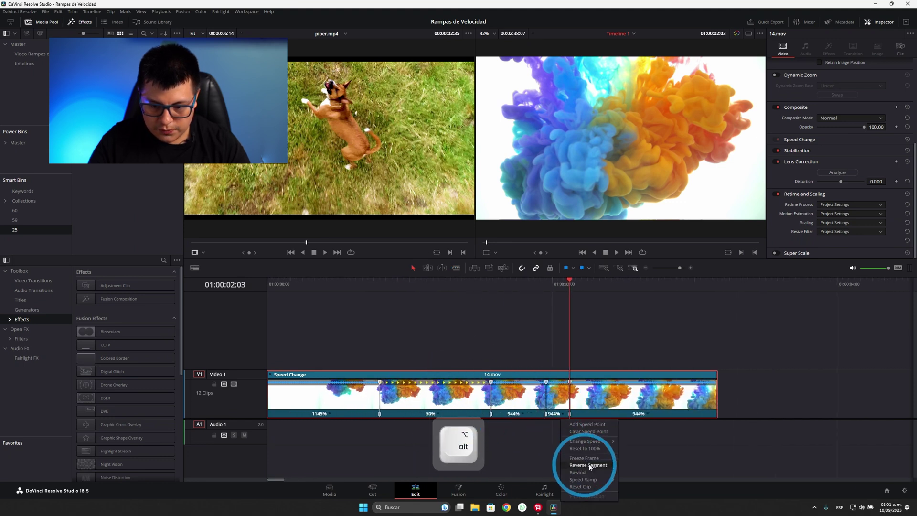
click(592, 465)
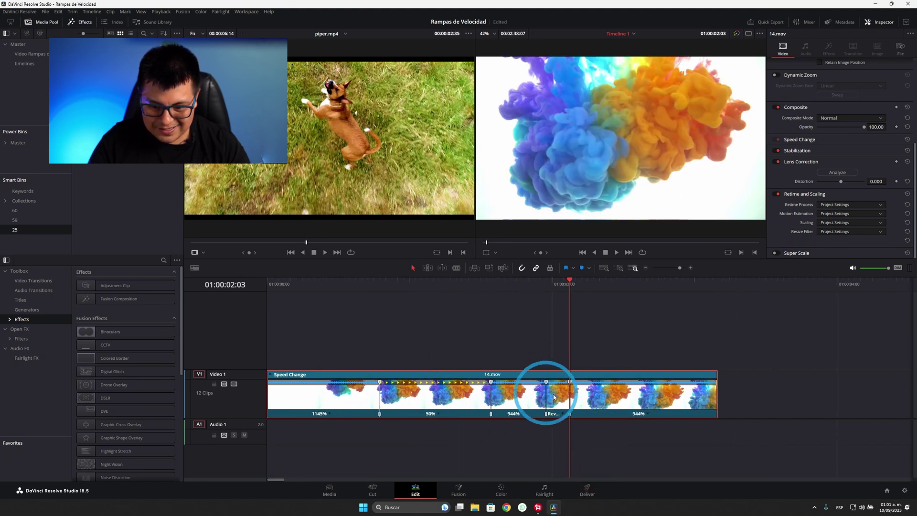
drag(569, 281, 486, 302)
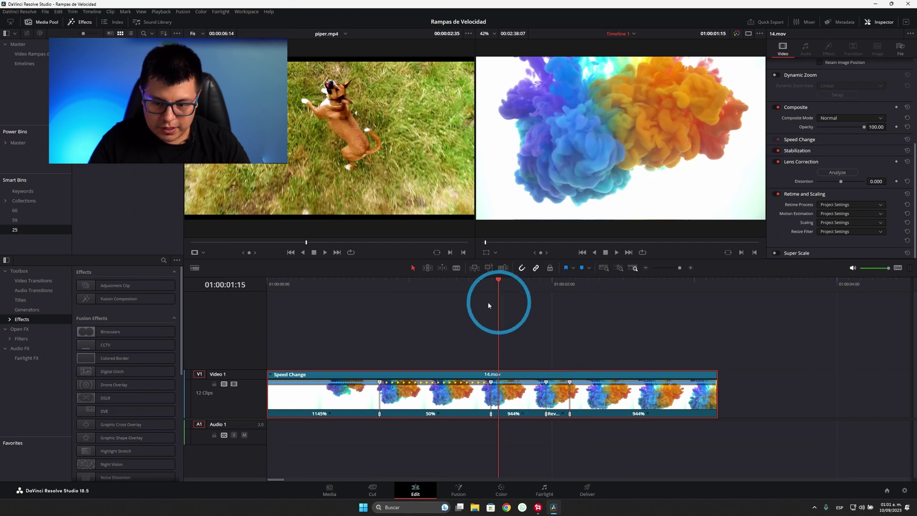
key(space)
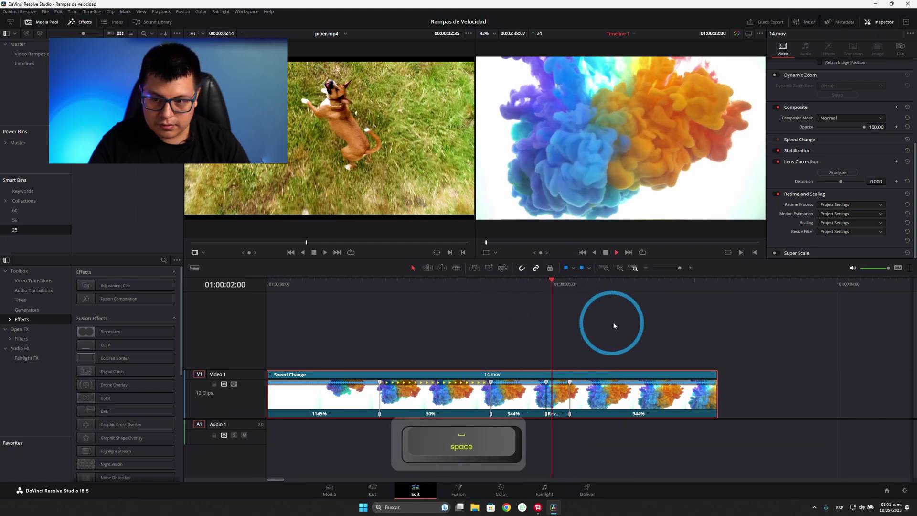
key(space)
Reset 14.mov to a single segment at normal 100% speed
click(526, 285)
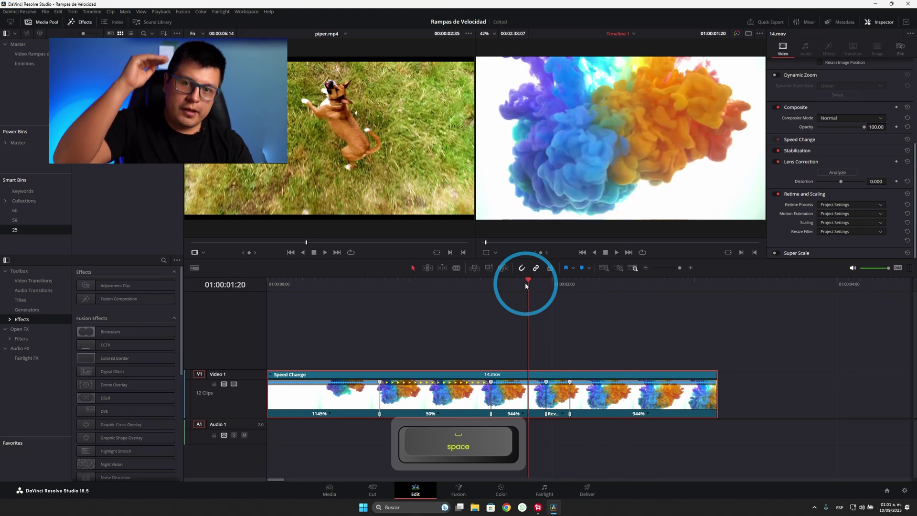
click(563, 413)
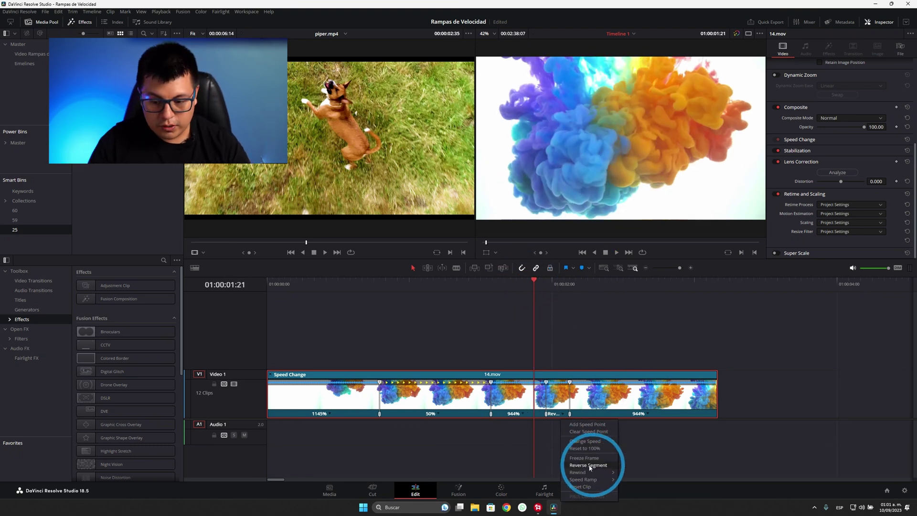
click(590, 466)
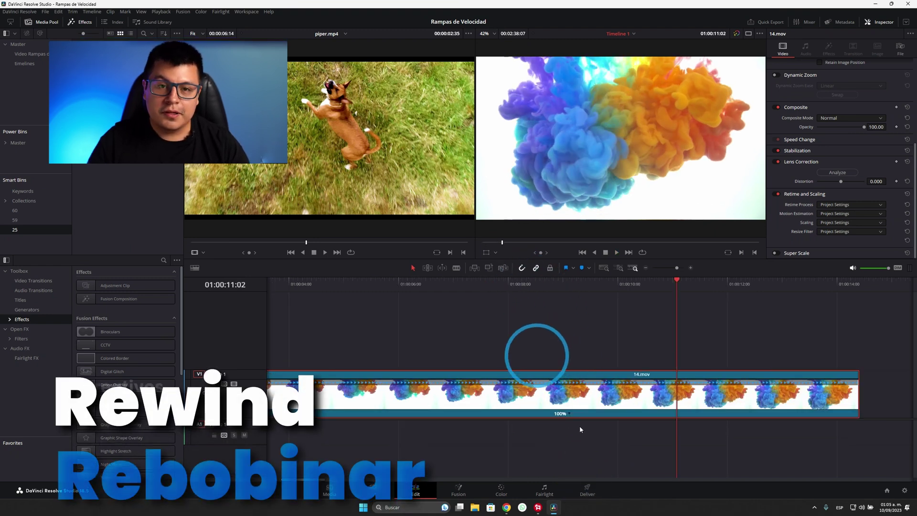
Add two speed points on 14.mov to mark where the rewind section starts
click(568, 413)
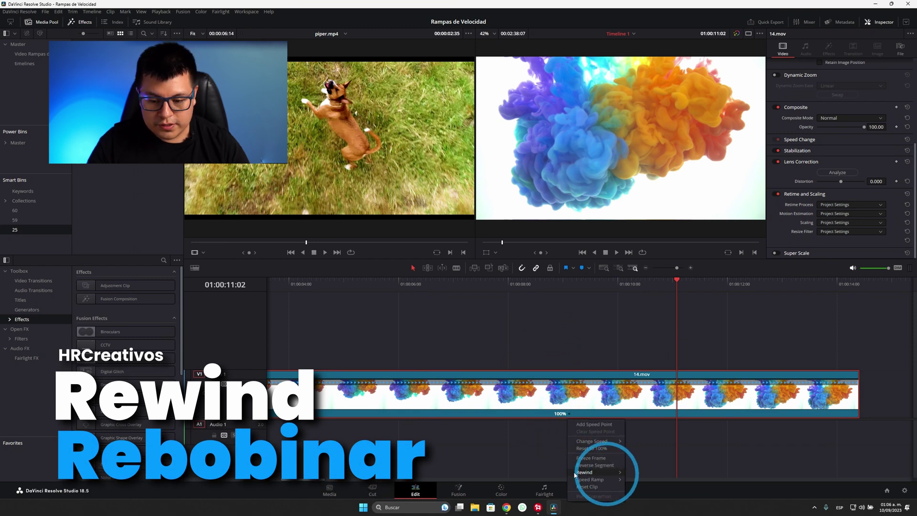
mouse_move(603, 473)
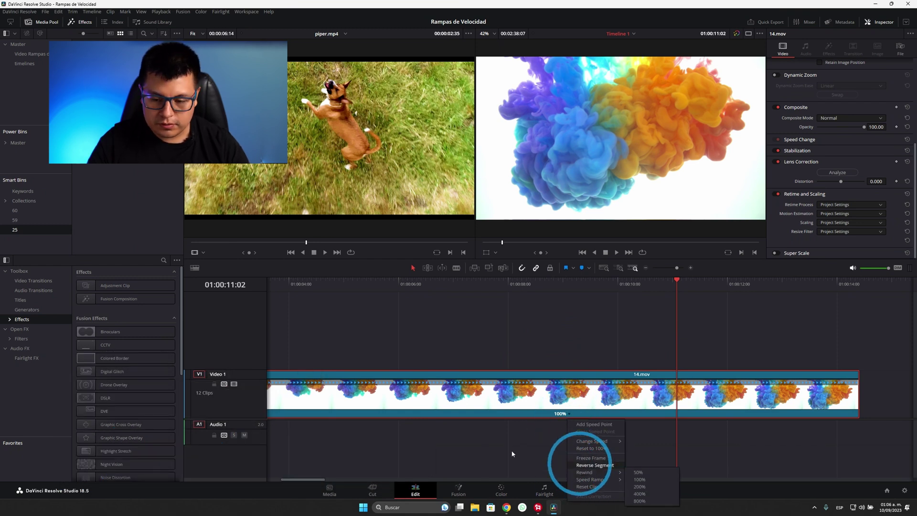
click(497, 328)
click(568, 413)
click(587, 424)
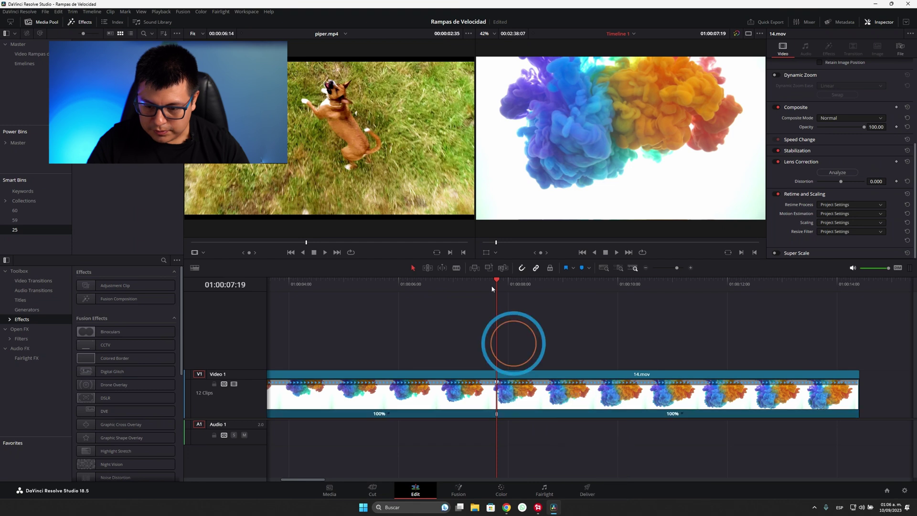
drag(501, 284, 515, 283)
click(682, 413)
click(694, 425)
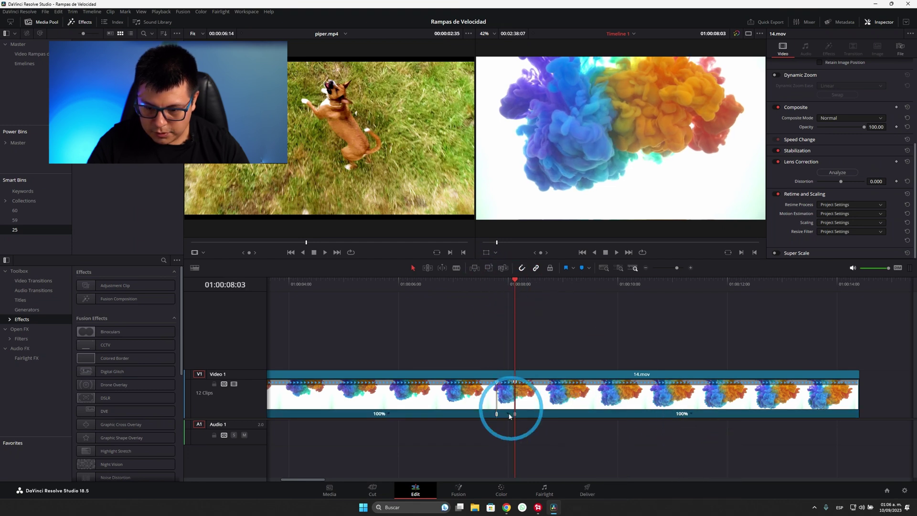
Apply a 50% Rewind to the new section at the playhead
scroll(508, 399, up, 2)
click(580, 413)
mouse_move(605, 473)
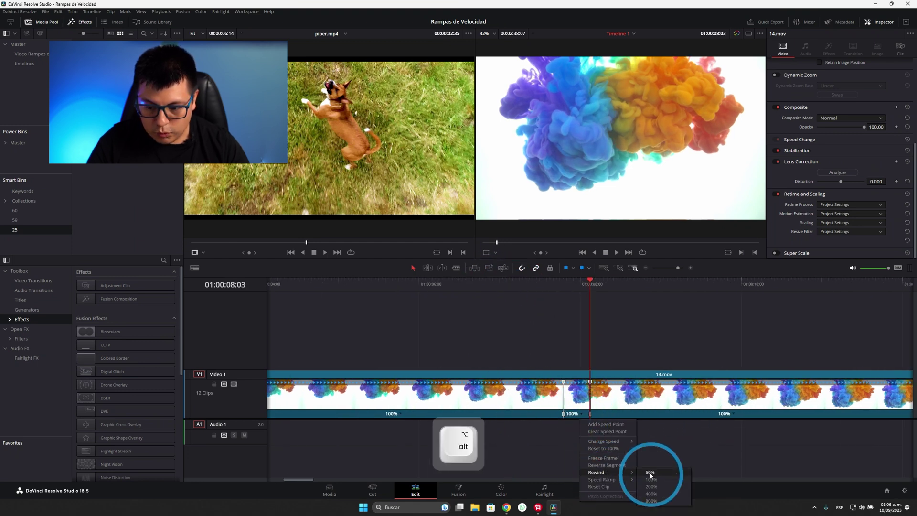
click(650, 473)
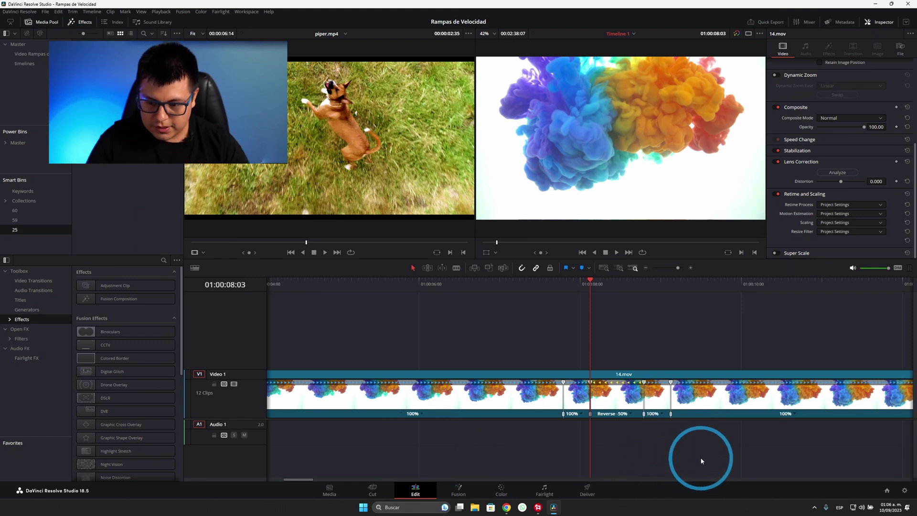
scroll(511, 389, right, 2)
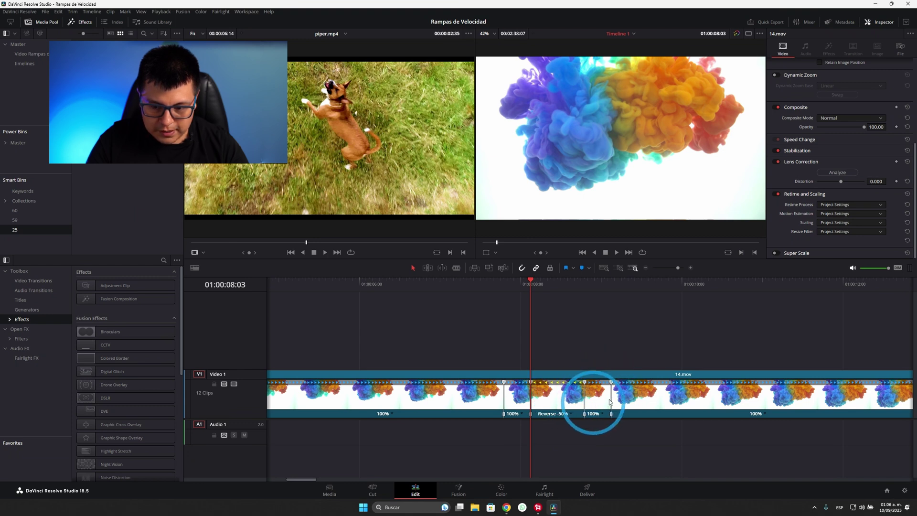
Play back the rewind on 14.mov and drag its speed point to fine-tune the reverse speed
drag(534, 286, 480, 284)
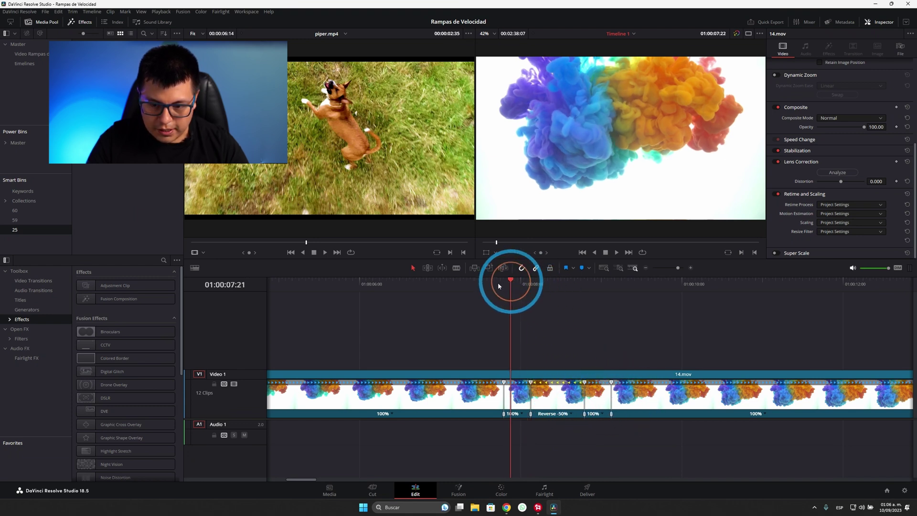
key(space)
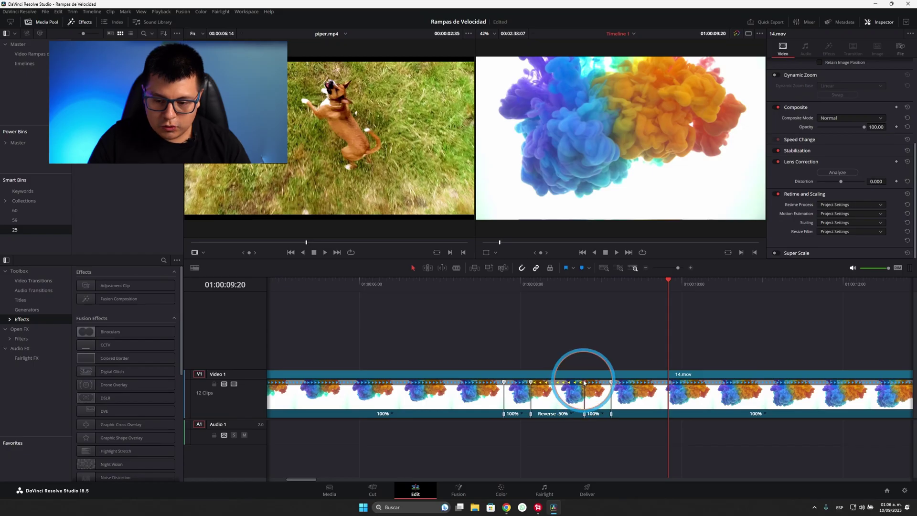
mouse_move(583, 382)
mouse_down()
mouse_move(640, 386)
mouse_move(588, 393)
mouse_up()
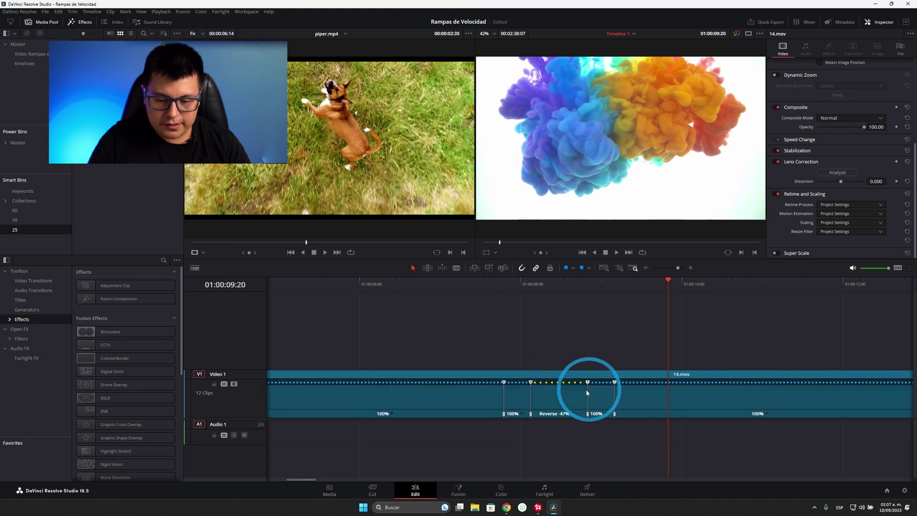
Hide the retime controls with Ctrl+R, zoom out, and jump to the beach clip AZ3I1723.mov
key(ctrl+r)
key(shift+z)
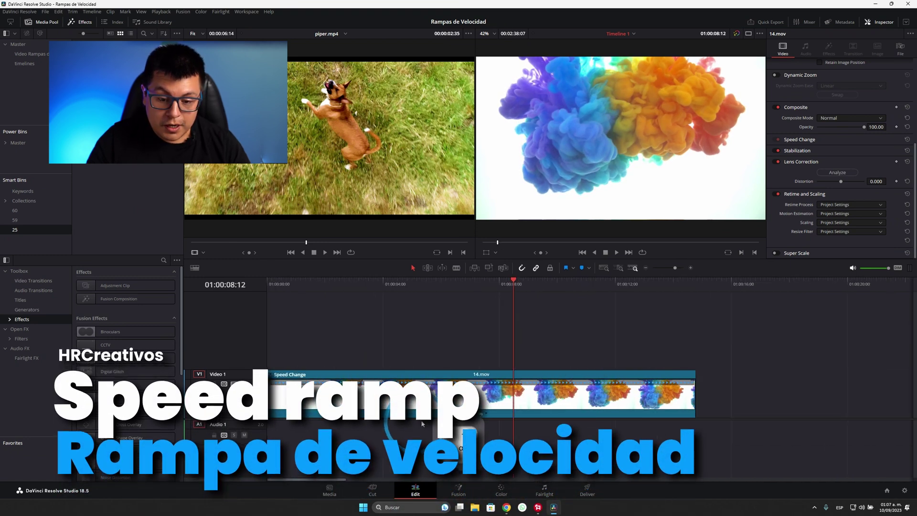
scroll(427, 423, down, 3)
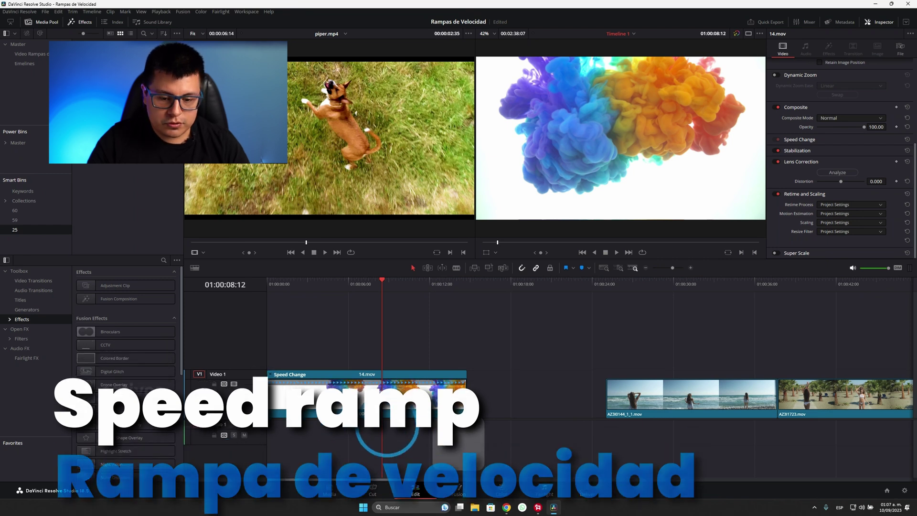
scroll(440, 424, right, 5)
click(405, 285)
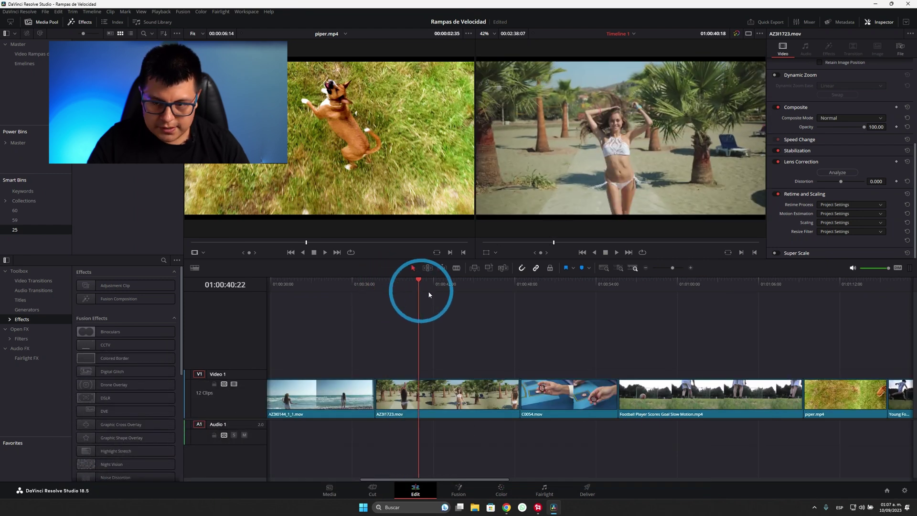
Select AZ3I1723.mov, show its retime controls, and place the playhead where the first ramp ends
drag(405, 285, 413, 286)
click(440, 398)
key(ctrl+r)
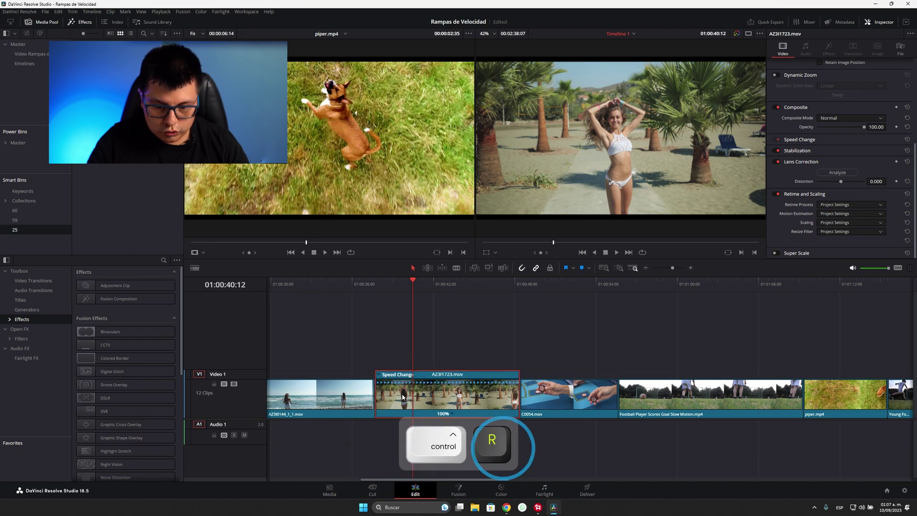
scroll(413, 405, up, 3)
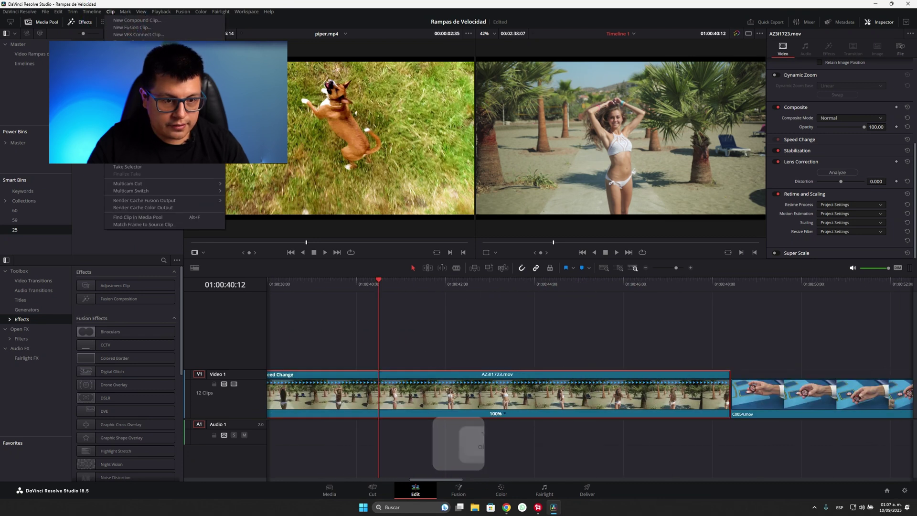
click(422, 348)
scroll(422, 349, left, 3)
mouse_move(412, 289)
mouse_down()
mouse_move(478, 299)
mouse_move(463, 307)
mouse_up()
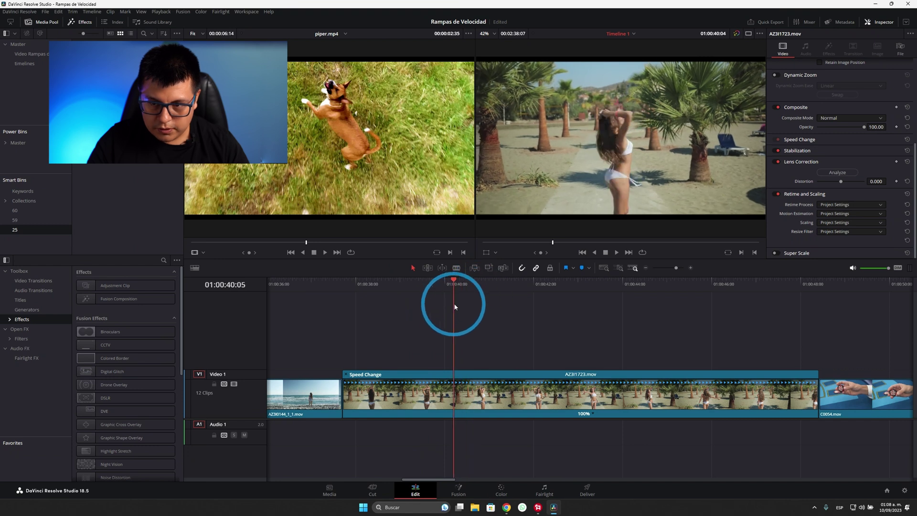
Add two speed points on the beach clip, one second apart (+100)
click(592, 414)
click(619, 427)
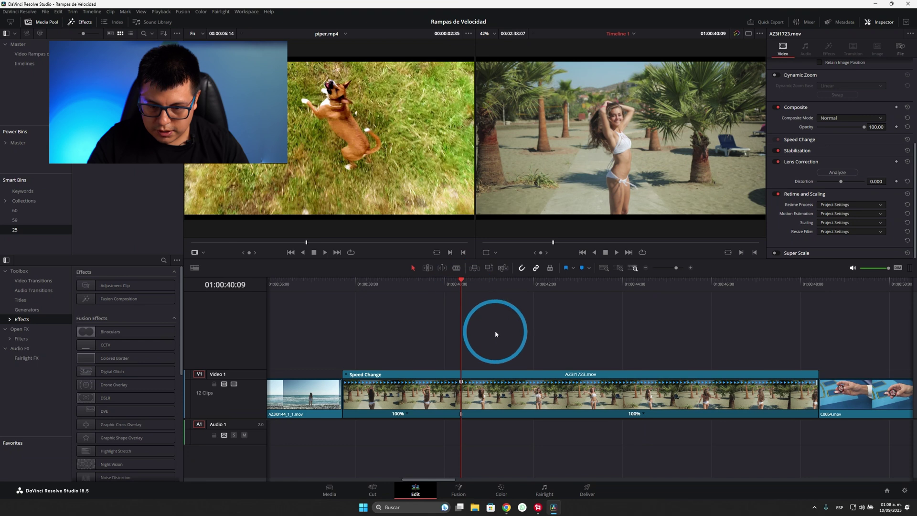
text(+100)
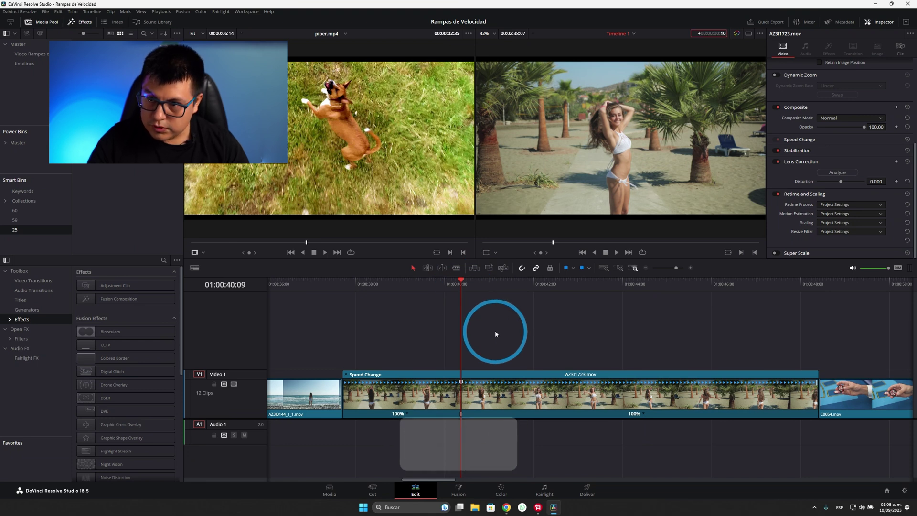
key(Return)
click(643, 413)
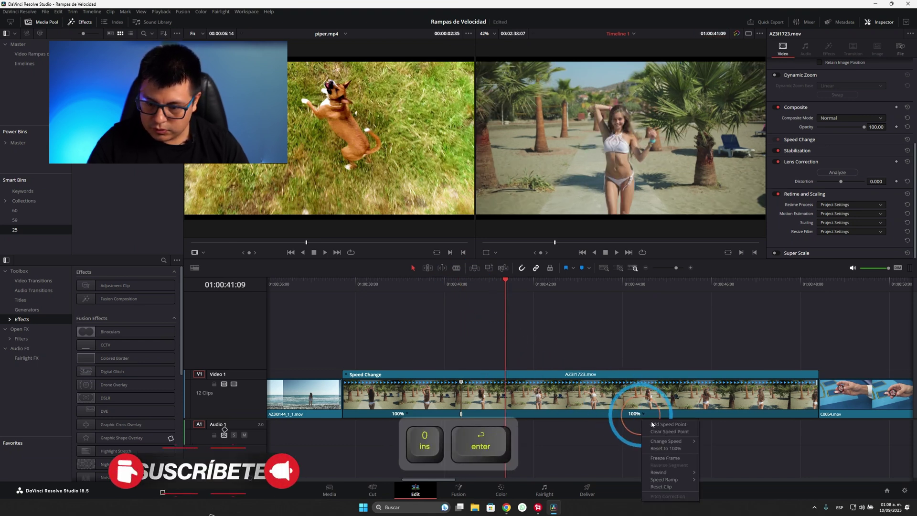
click(662, 425)
Set the first and last sections of the beach clip to 800% speed
click(404, 414)
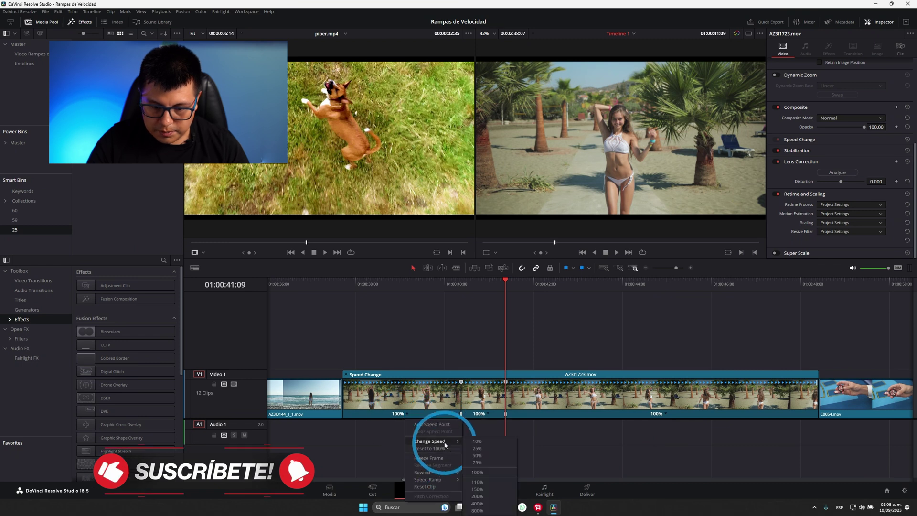
click(477, 504)
click(524, 412)
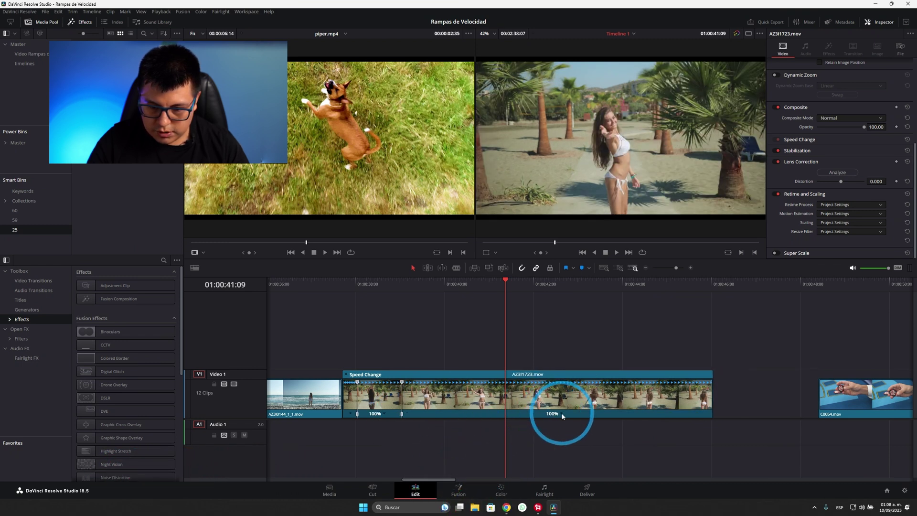
click(563, 415)
click(597, 442)
click(635, 510)
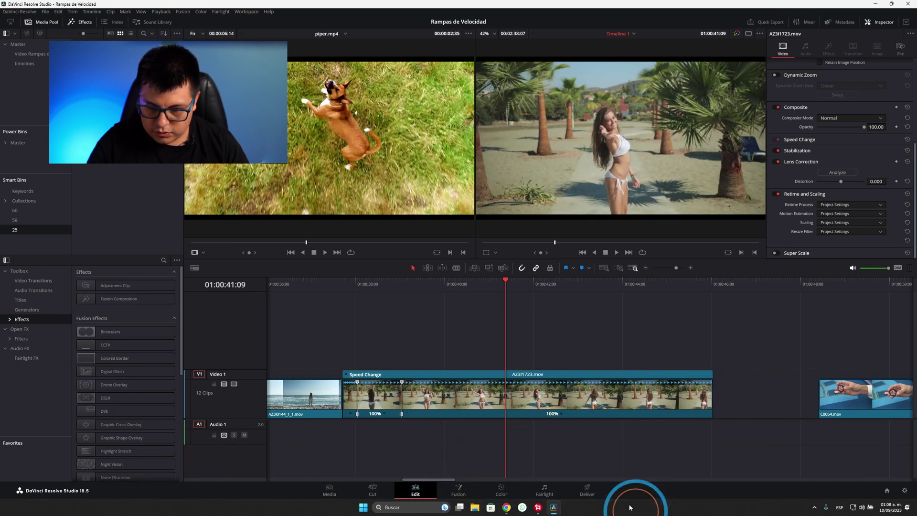
click(368, 432)
Set the beach clip's middle section to 50% speed
click(389, 337)
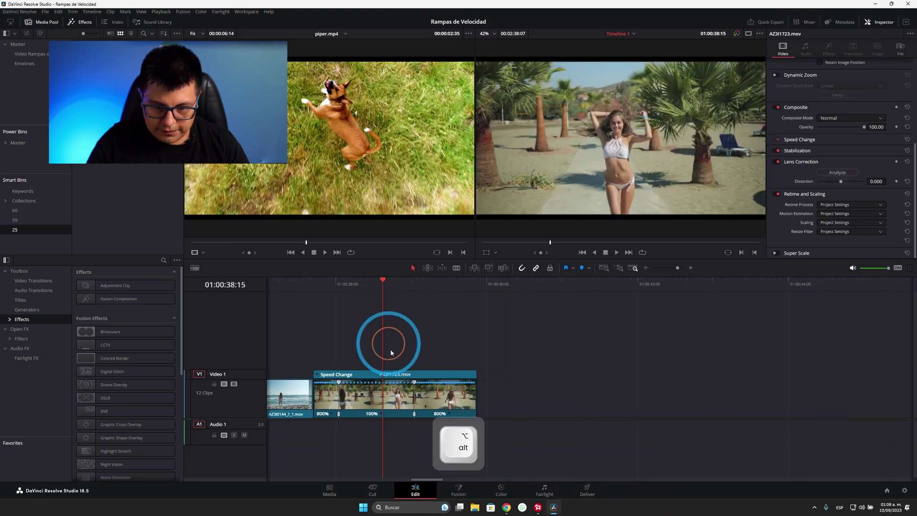
scroll(565, 417, up, 3)
click(586, 414)
click(615, 441)
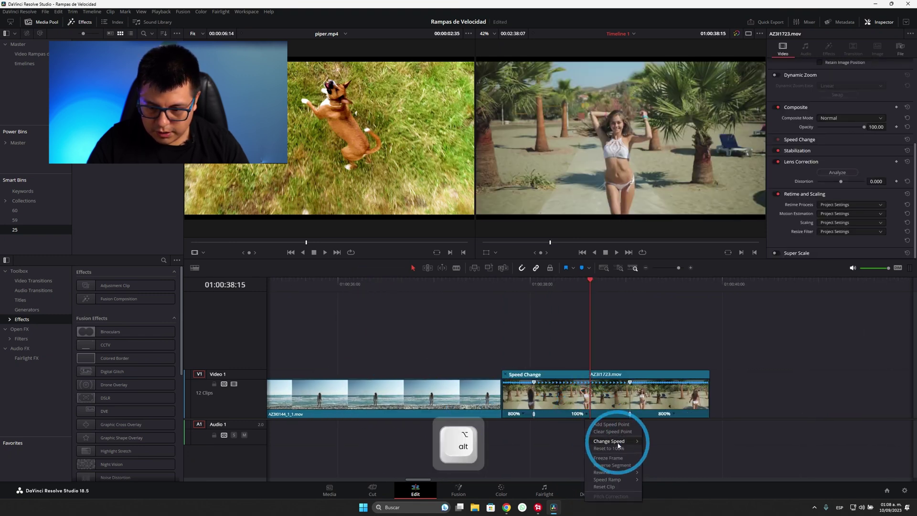
click(653, 456)
Play back the speed ramp, then select the clip and open its retime curve with Shift+C
click(502, 282)
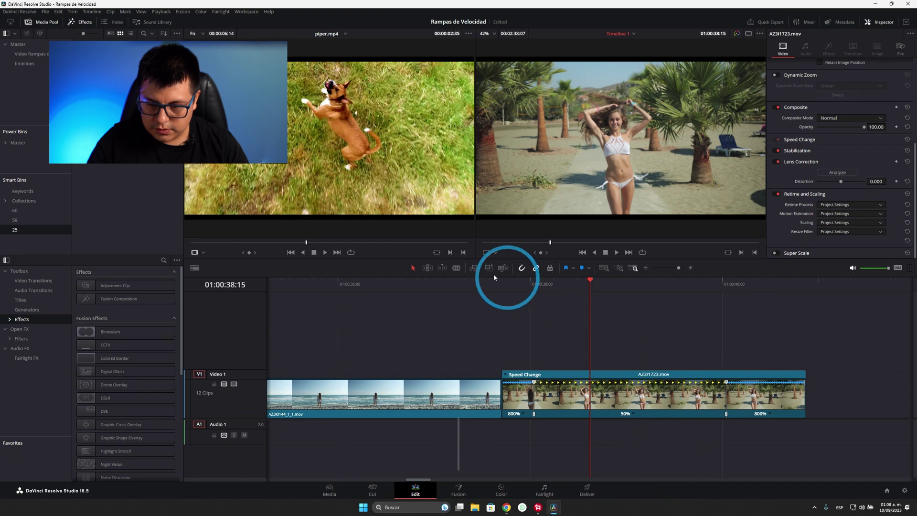
key(space)
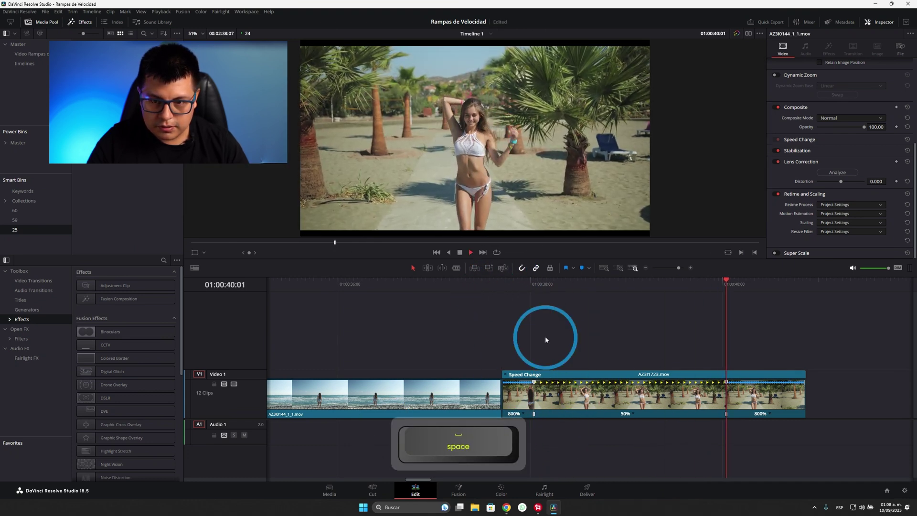
key(space)
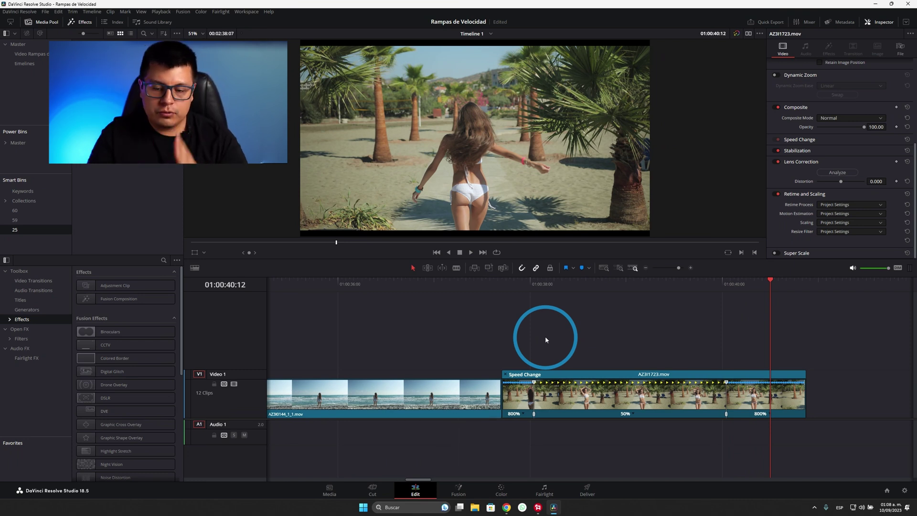
click(601, 286)
click(582, 393)
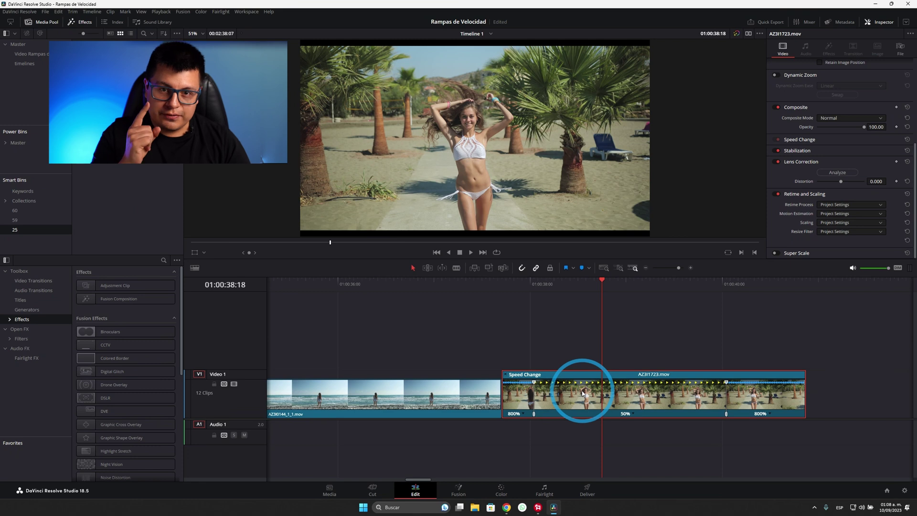
key(shift+c)
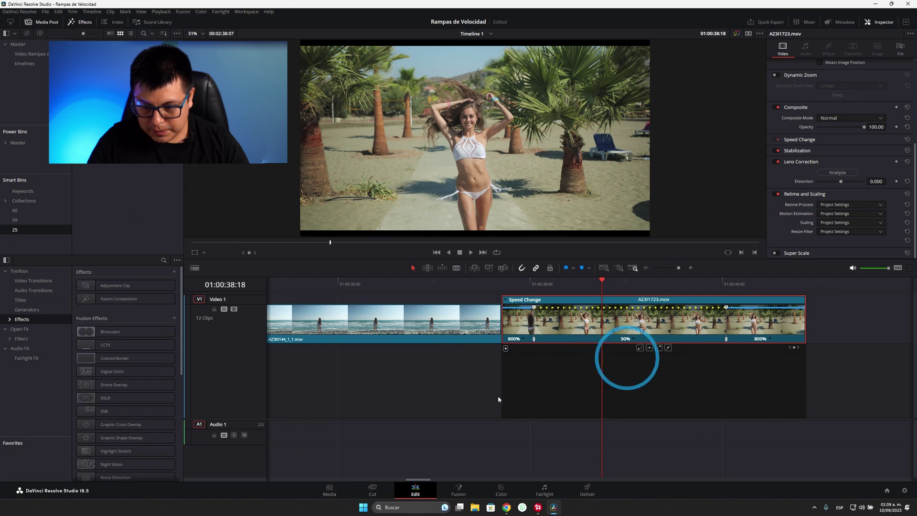
Enable Retime Speed in the curve list to show AZ3I1723.mov's 800%-50%-800% speed graph
click(505, 349)
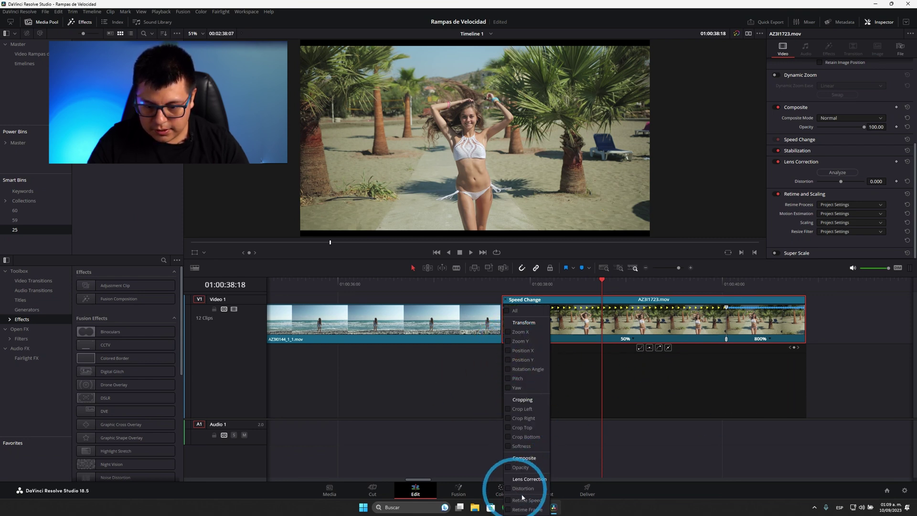
click(507, 501)
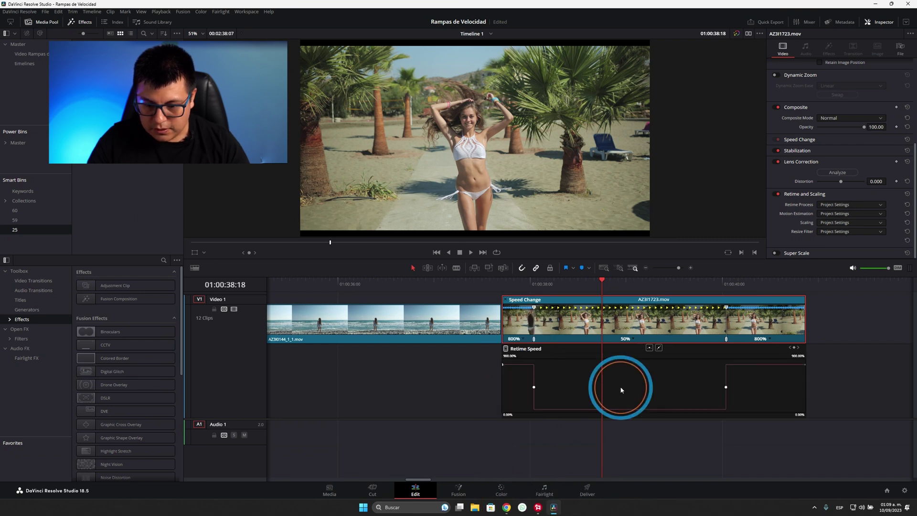
mouse_move(528, 364)
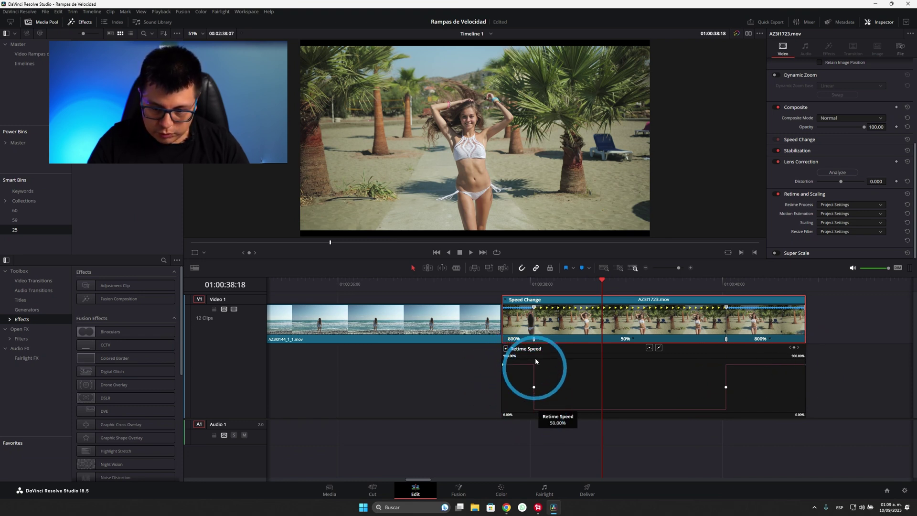
click(539, 406)
drag(546, 407, 726, 382)
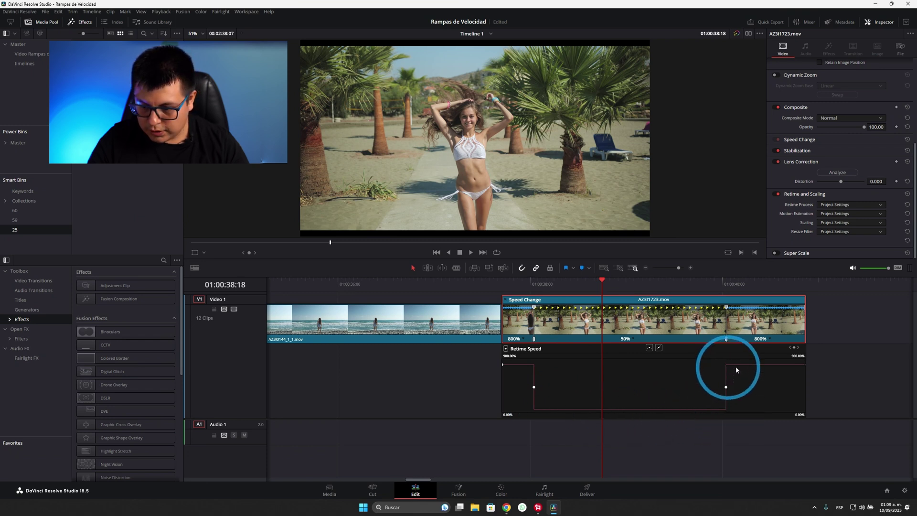
mouse_move(760, 364)
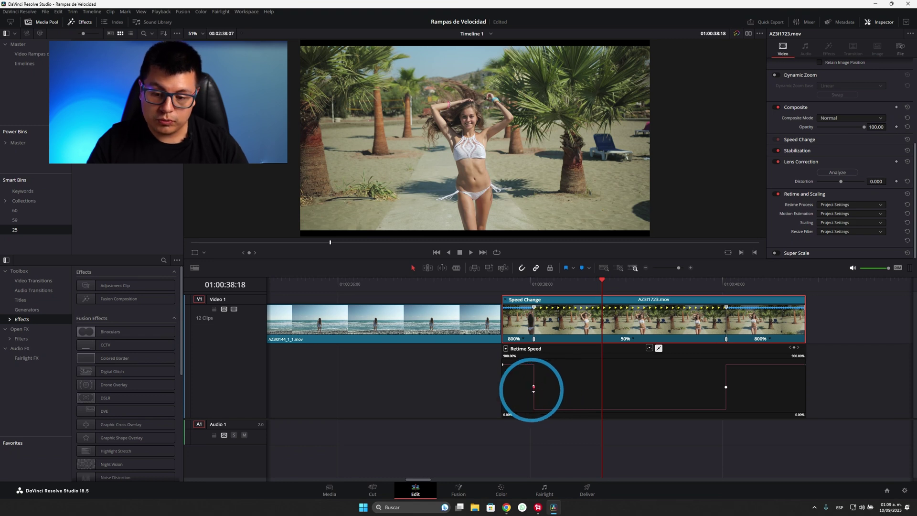
Make both Retime Speed keyframes smooth Bezier transitions and preview from the clip start
click(533, 390)
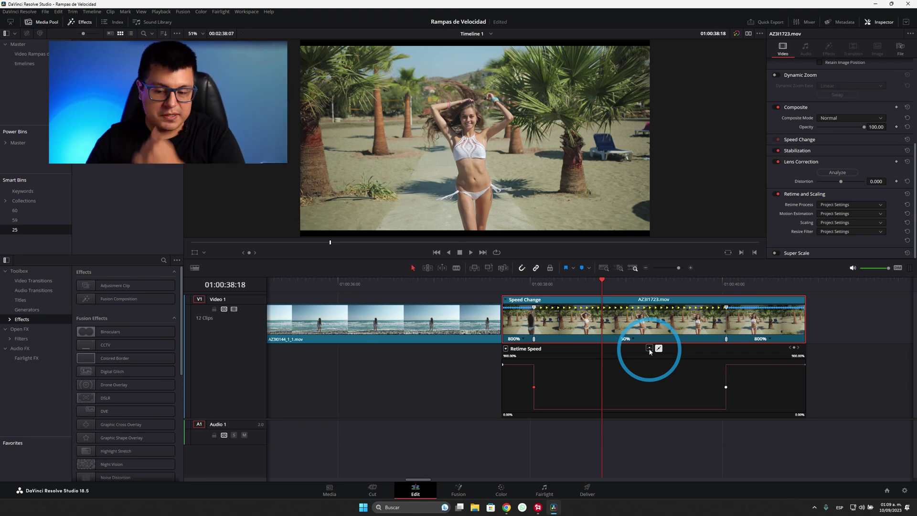
click(725, 387)
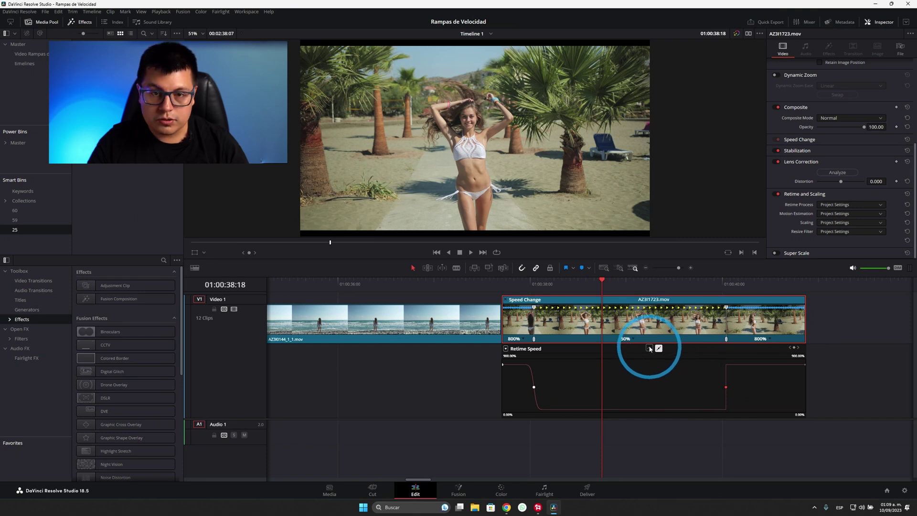
click(533, 388)
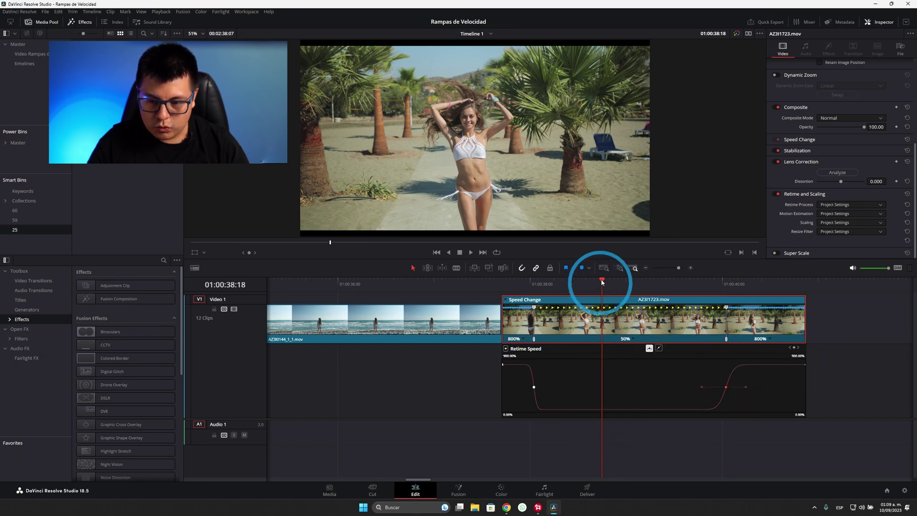
drag(602, 282, 499, 282)
key(space)
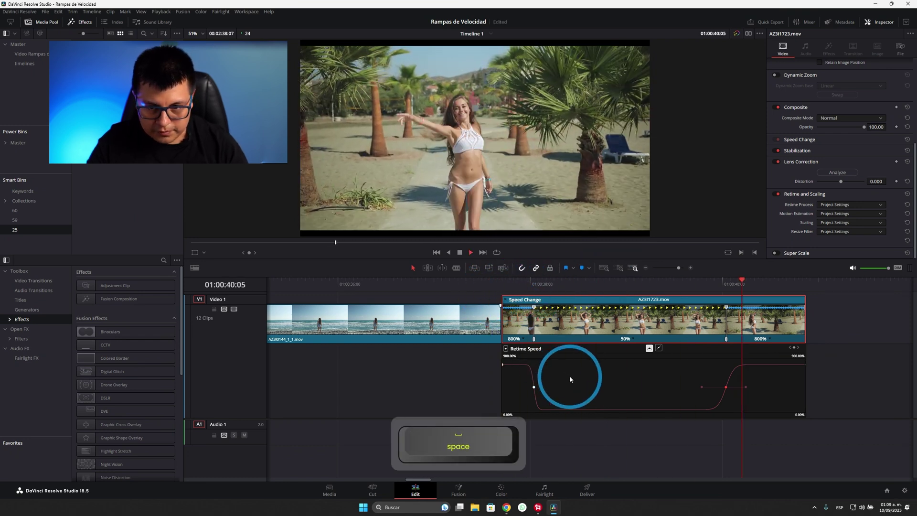
key(space)
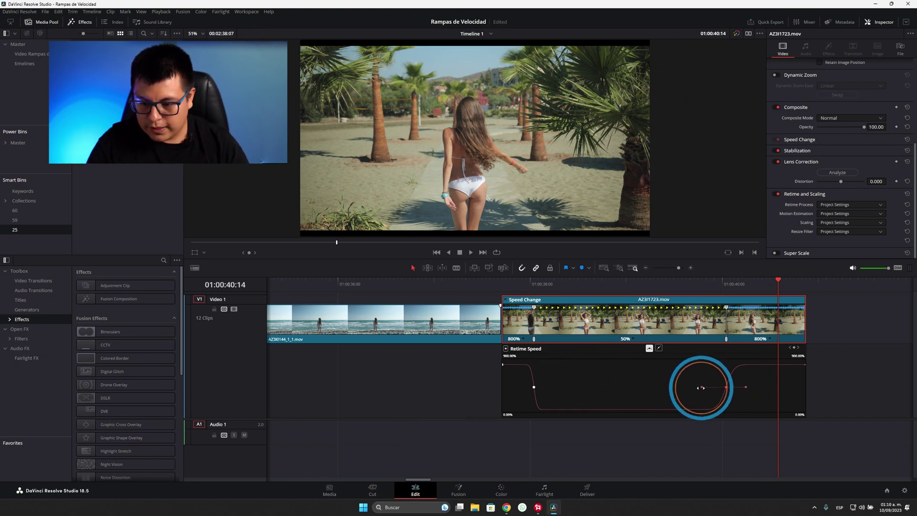
Drag both speed keyframes' Bezier handles outward for longer easing, then play the ramp
drag(701, 388, 726, 389)
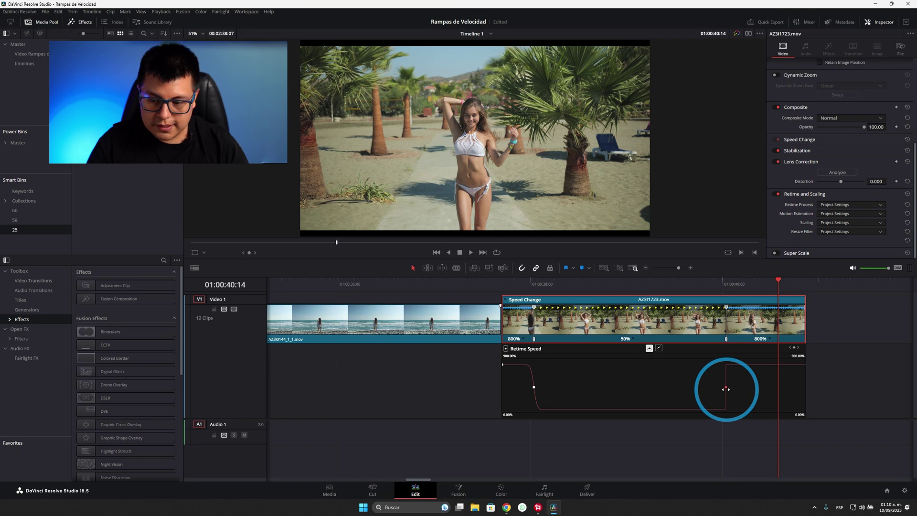
drag(715, 388, 681, 388)
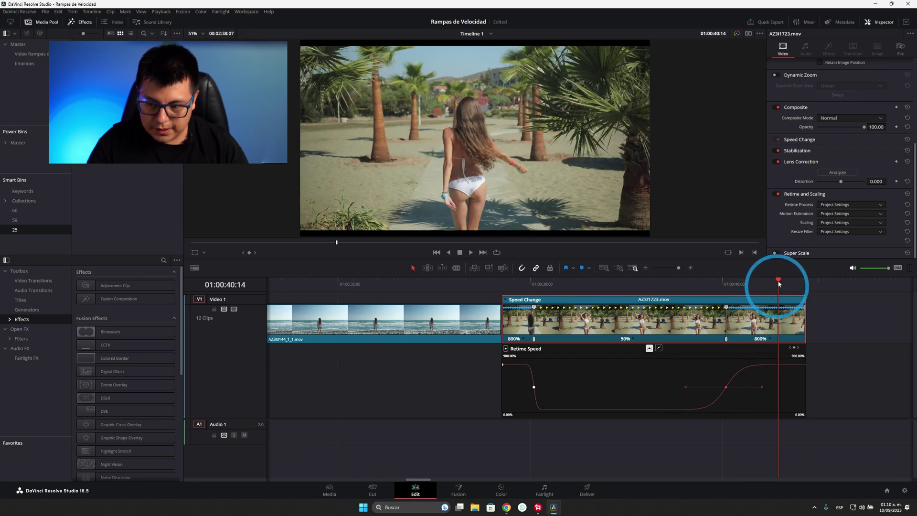
drag(778, 283, 722, 284)
click(534, 386)
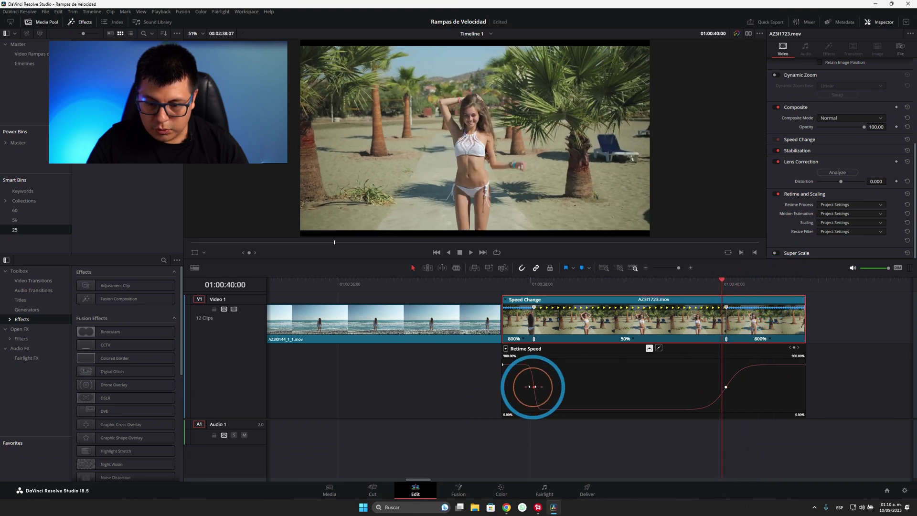
drag(534, 387, 562, 386)
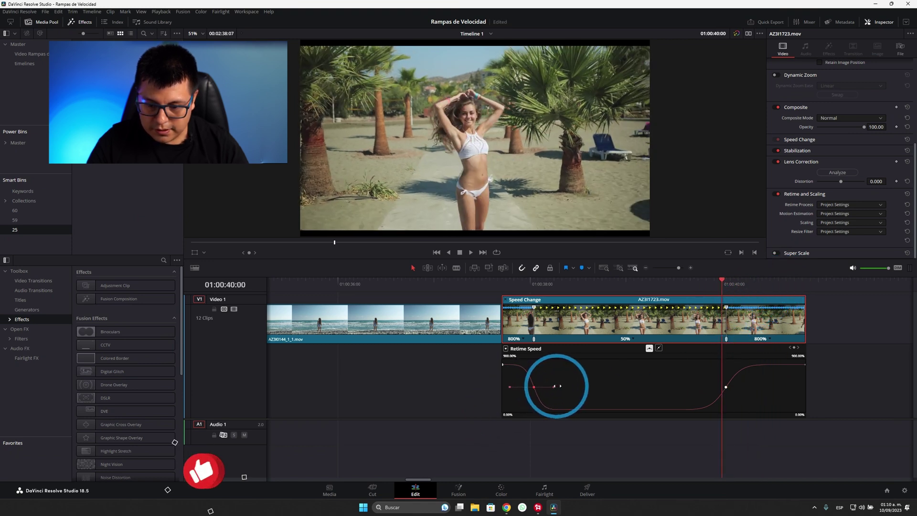
click(503, 283)
key(space)
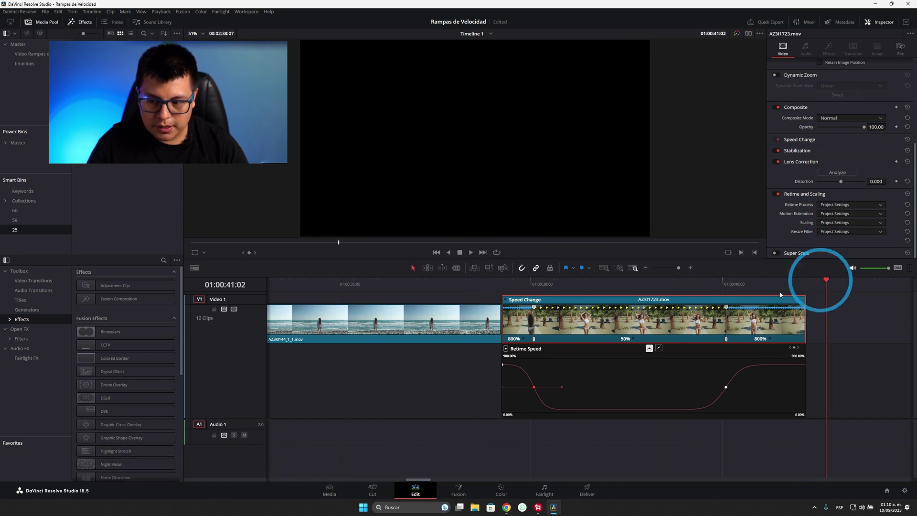
Drag the middle segment of the Retime Speed curve to 67%
click(631, 410)
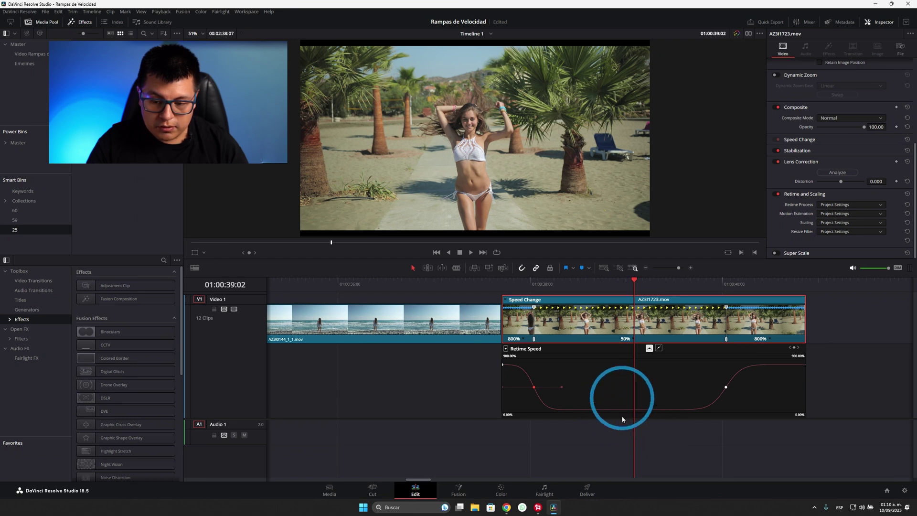
mouse_move(627, 410)
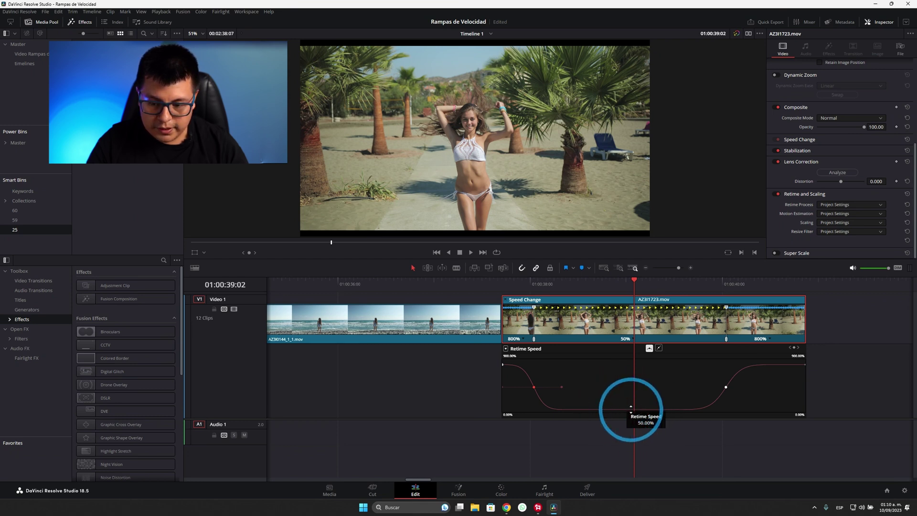
mouse_move(631, 410)
mouse_down()
mouse_move(631, 422)
mouse_move(628, 412)
mouse_up()
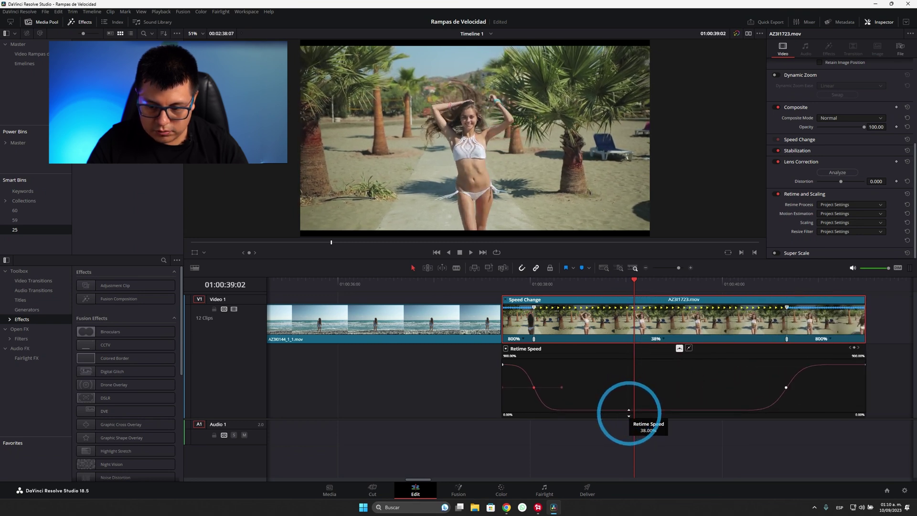
click(510, 366)
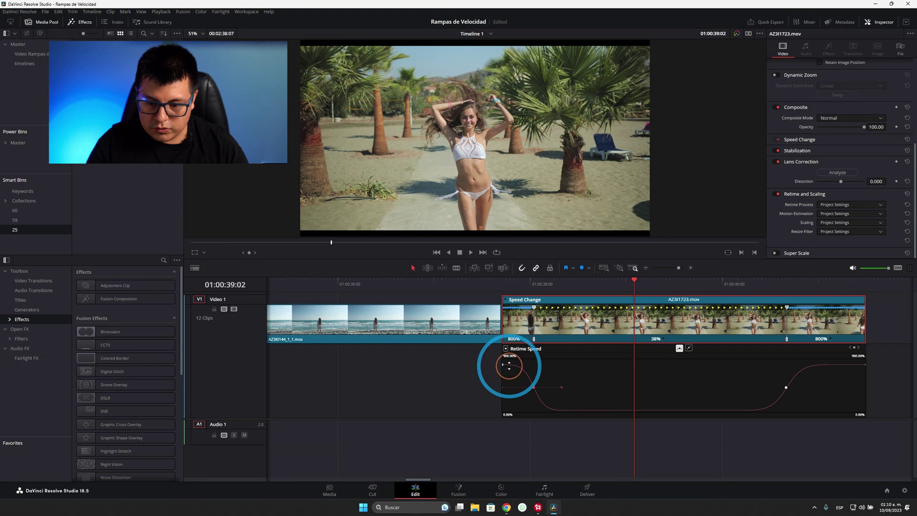
drag(509, 366, 511, 359)
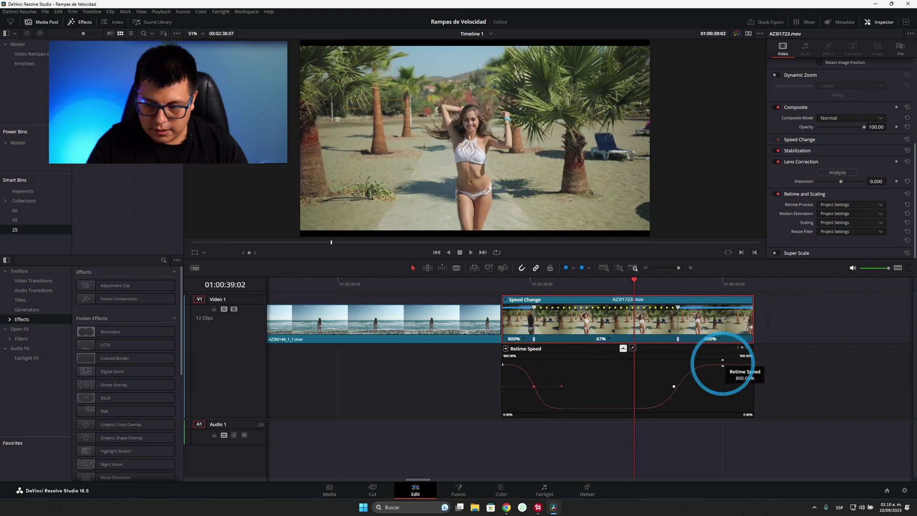
Raise the final section to 900% speed and play back the ramp
drag(724, 363, 726, 306)
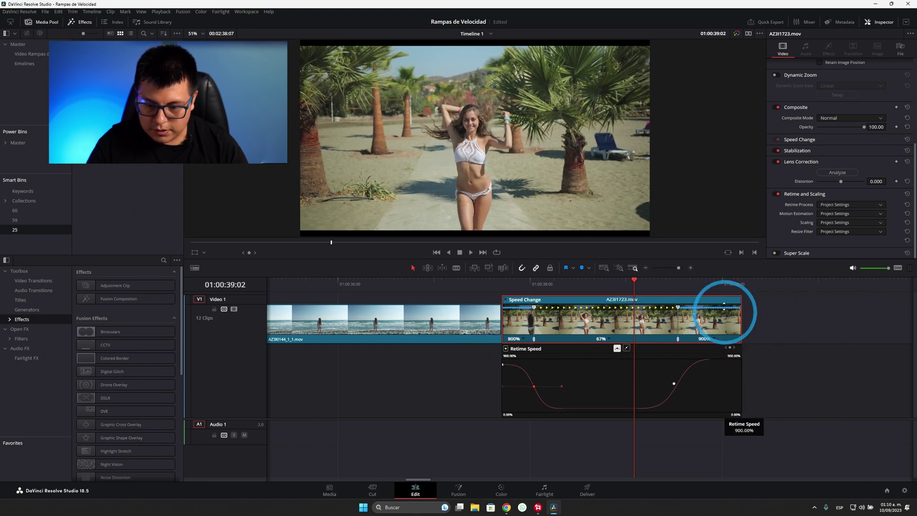
click(501, 283)
key(space)
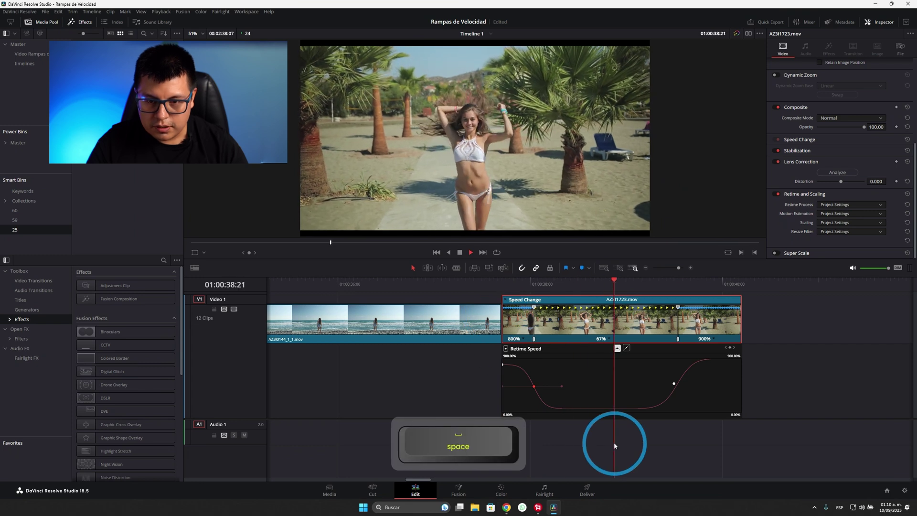
Insert a 0% Freeze Frame at 01:00:38:15 inside the 67% section
drag(791, 279, 589, 337)
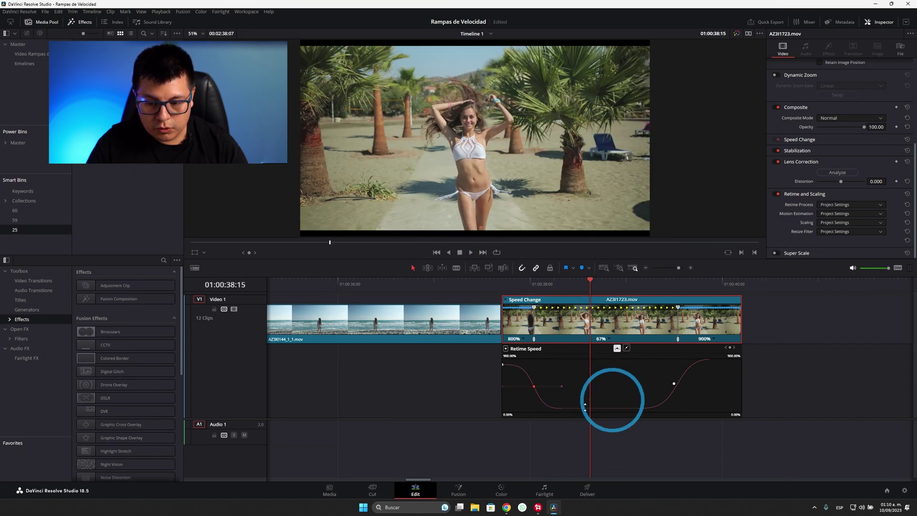
click(610, 340)
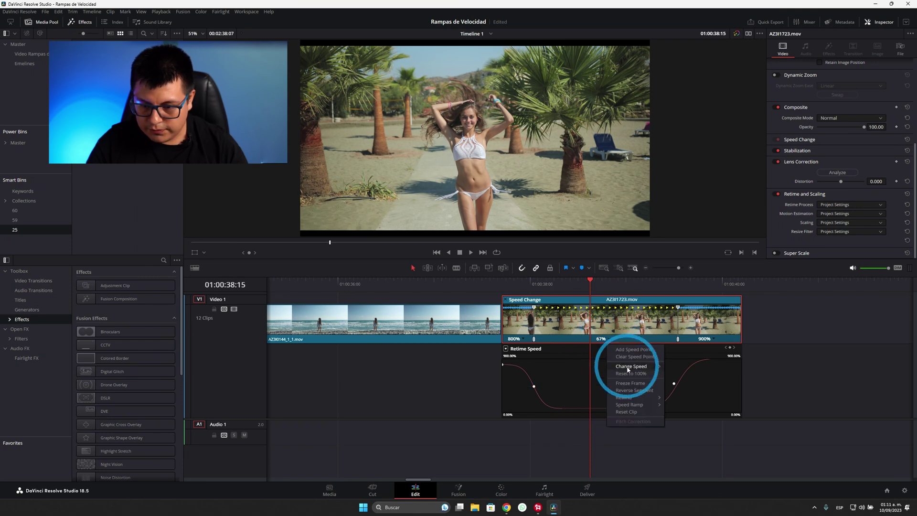
click(640, 385)
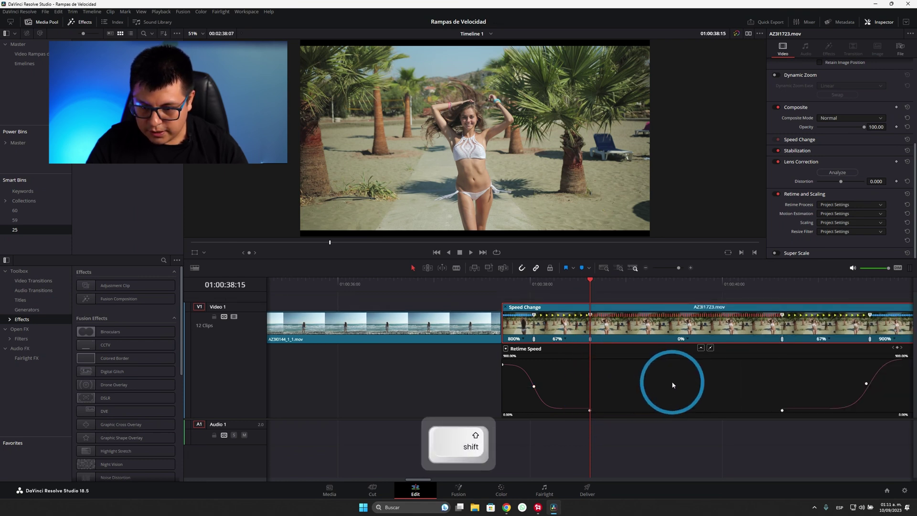
Drag the last keyframe's Bezier handles to widen the easing into the 900% section
scroll(672, 385, right, 3)
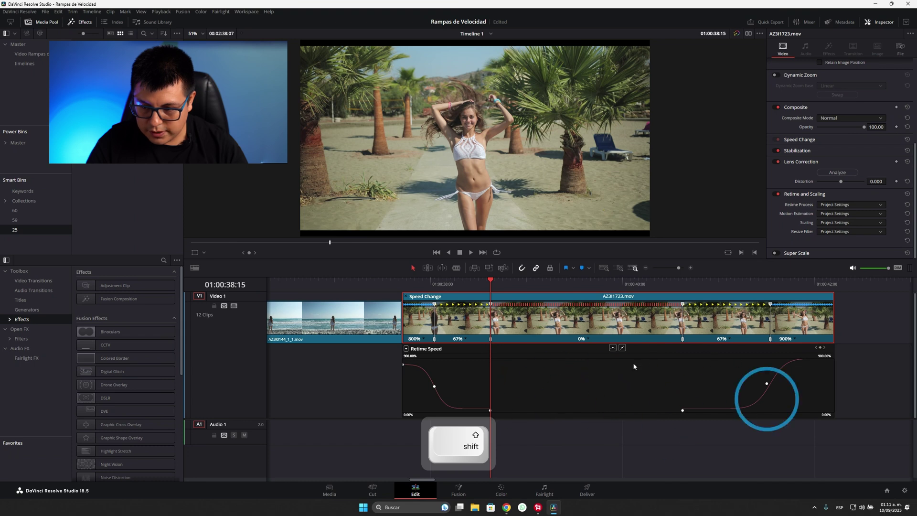
drag(822, 355, 822, 358)
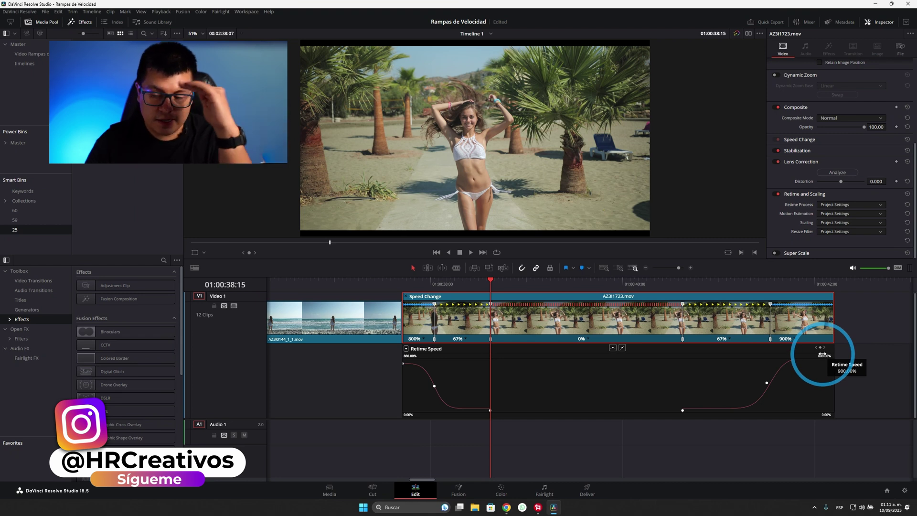
drag(822, 354, 745, 354)
mouse_move(869, 358)
mouse_down()
mouse_move(782, 369)
mouse_move(906, 386)
mouse_move(747, 389)
mouse_up()
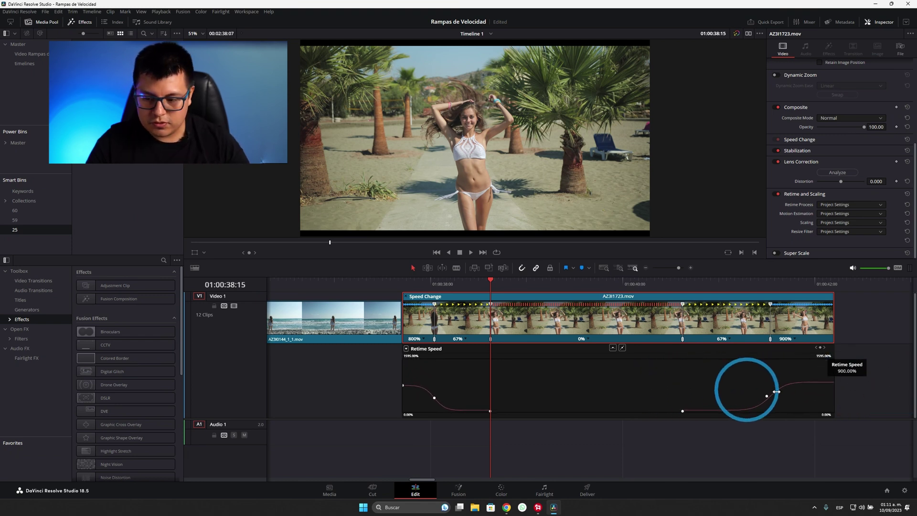
Smooth the ramps into and out of the freeze and drag its end speed point left
click(682, 410)
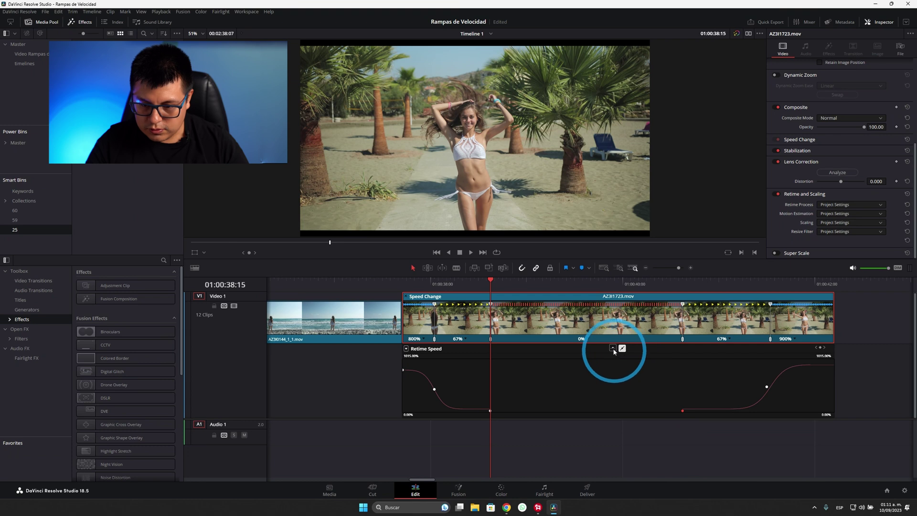
click(490, 411)
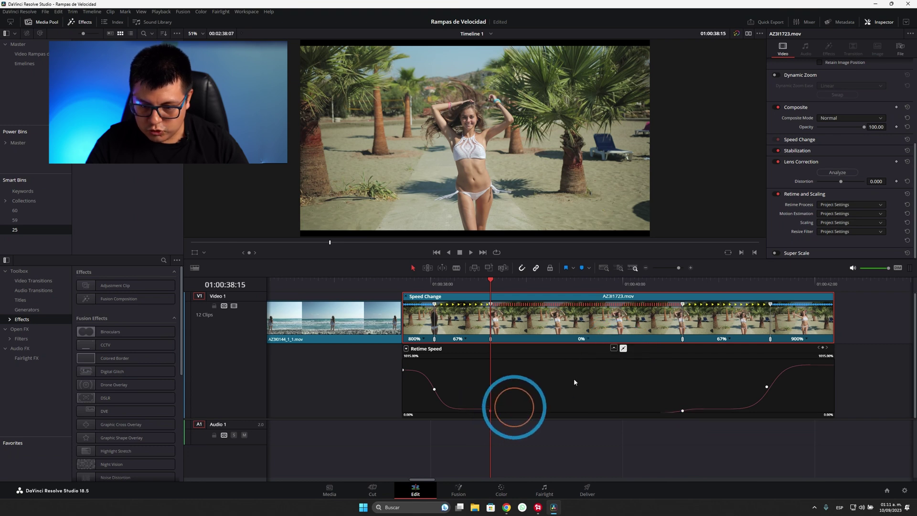
click(614, 349)
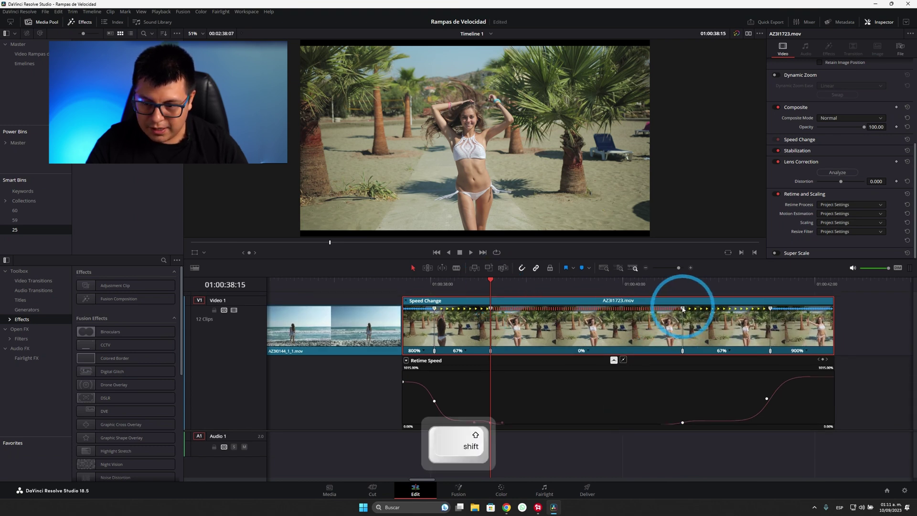
drag(682, 309, 554, 309)
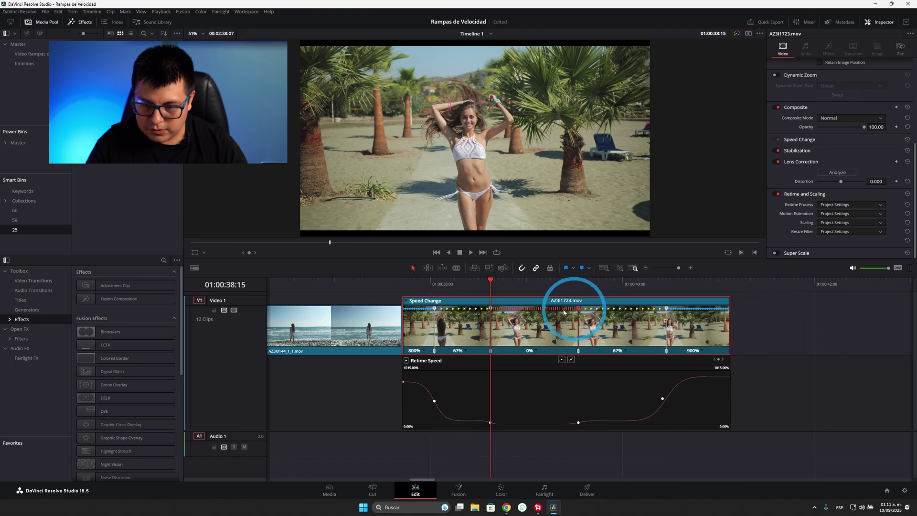
Preview the edited ramp from the clip start, then select the eased keyframe inside the freeze
click(412, 283)
key(space)
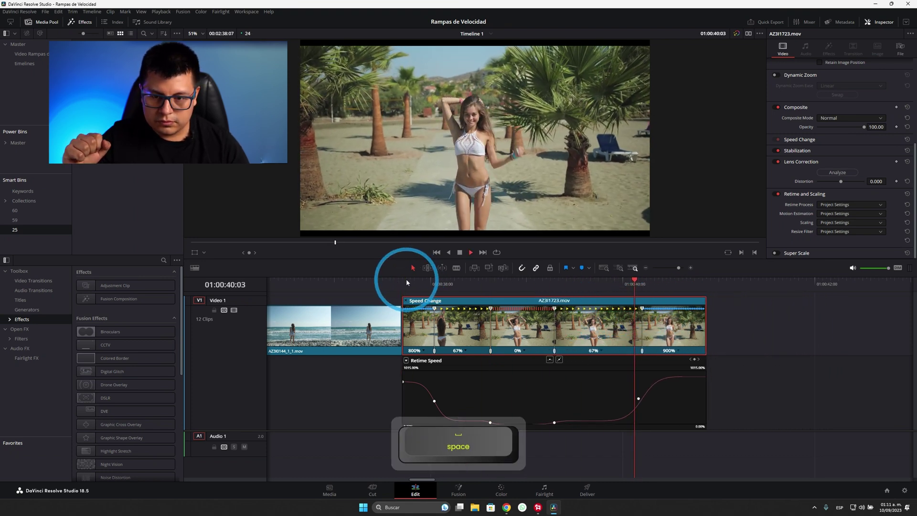
key(space)
click(488, 423)
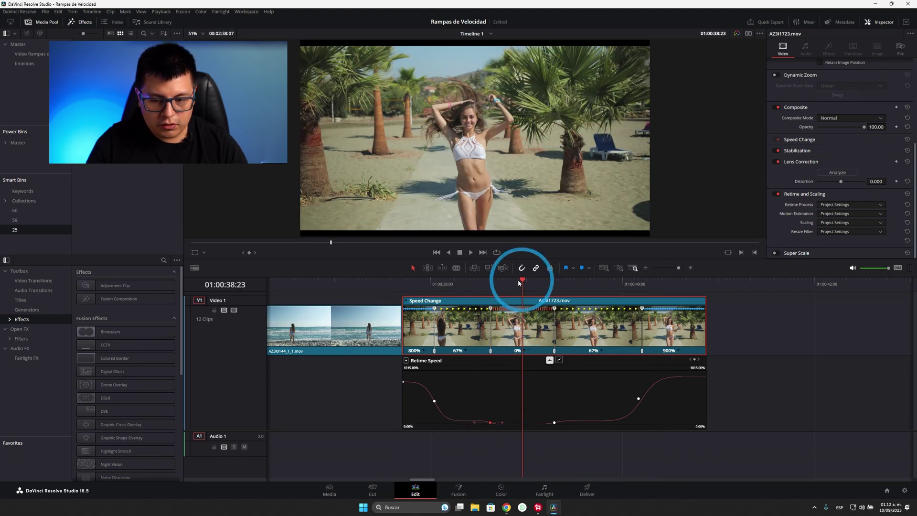
click(519, 304)
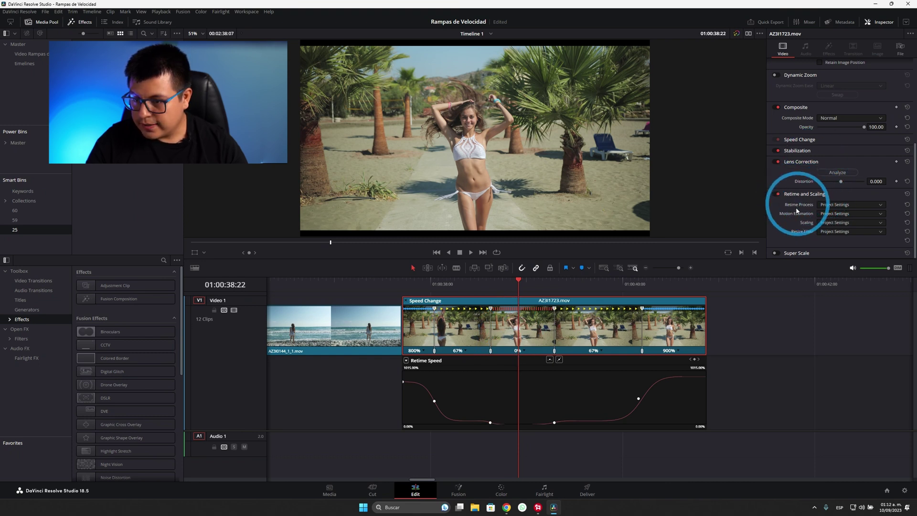
Set AZ3I1723.mov's Retime Process to Optical Flow and Motion Estimation to Speed Warp
click(840, 204)
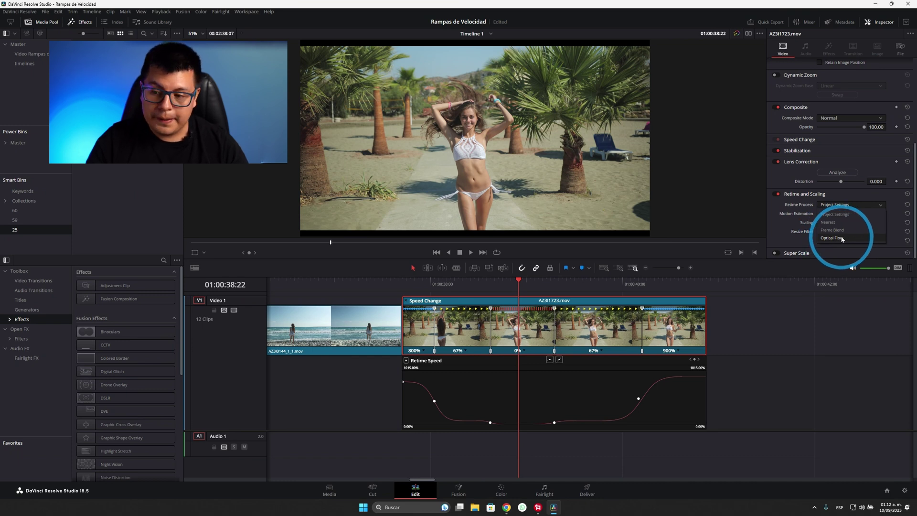
click(842, 239)
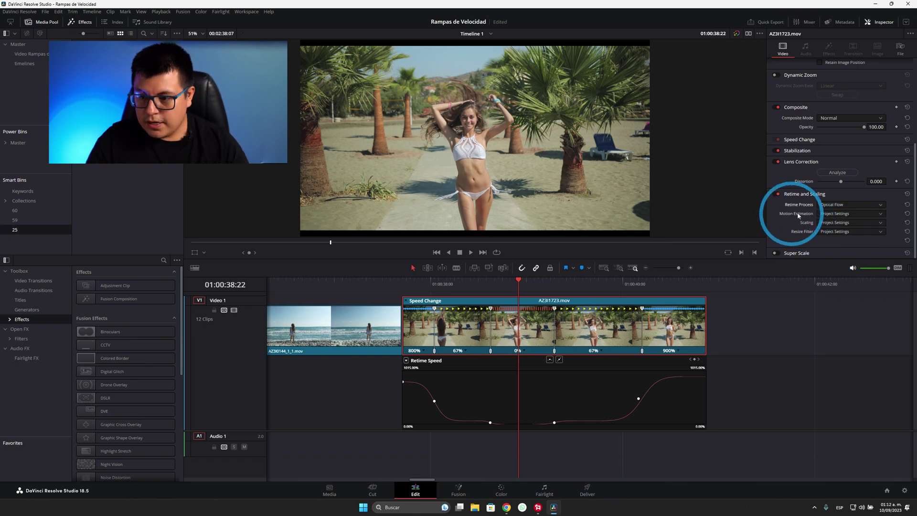
click(834, 214)
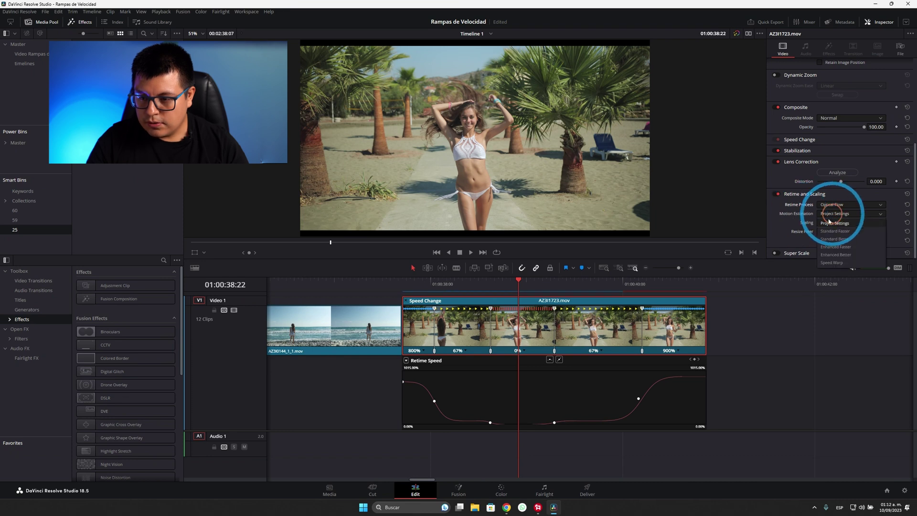
click(843, 264)
drag(520, 283, 461, 285)
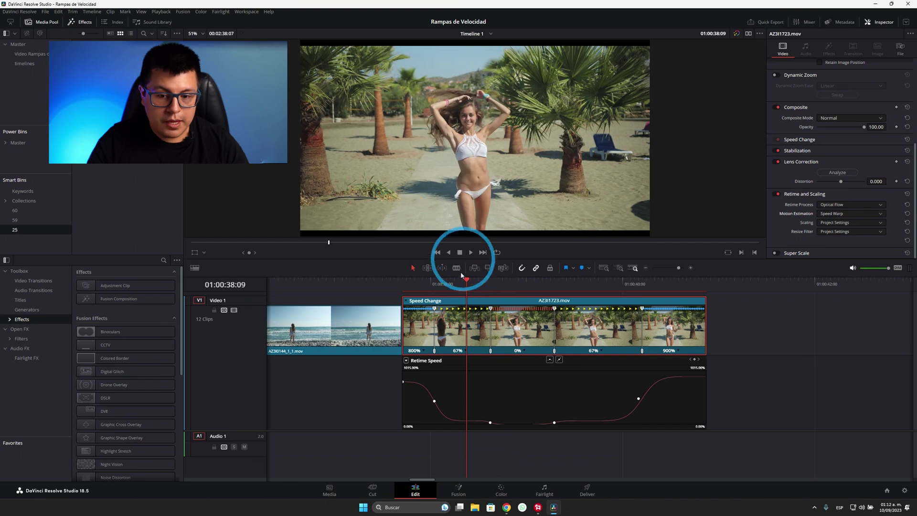
click(402, 283)
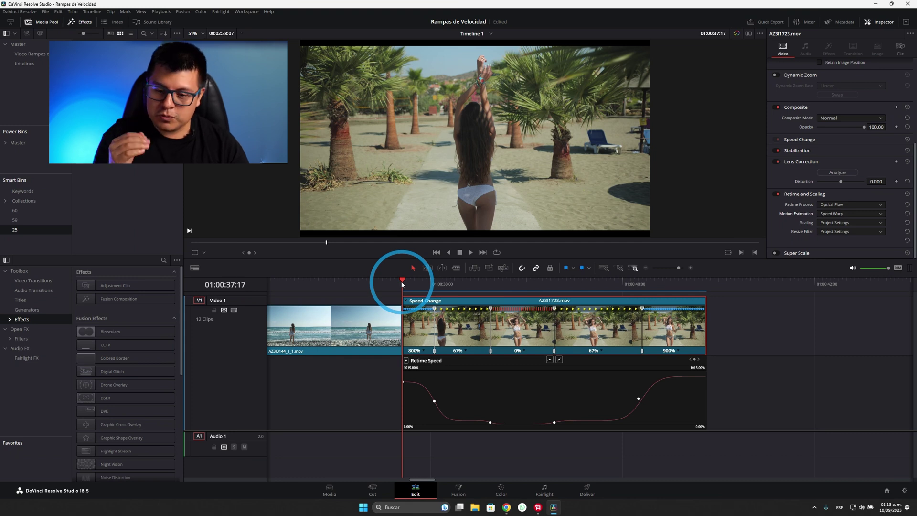
key(space)
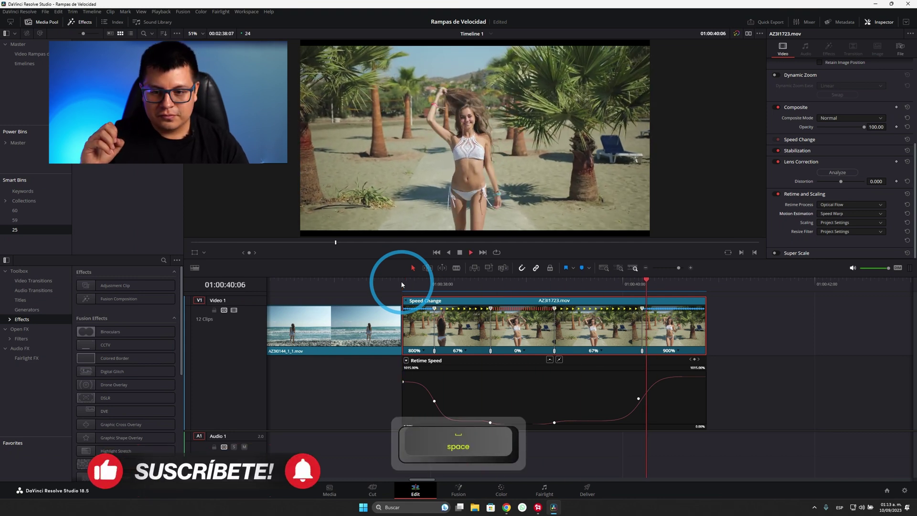
key(space)
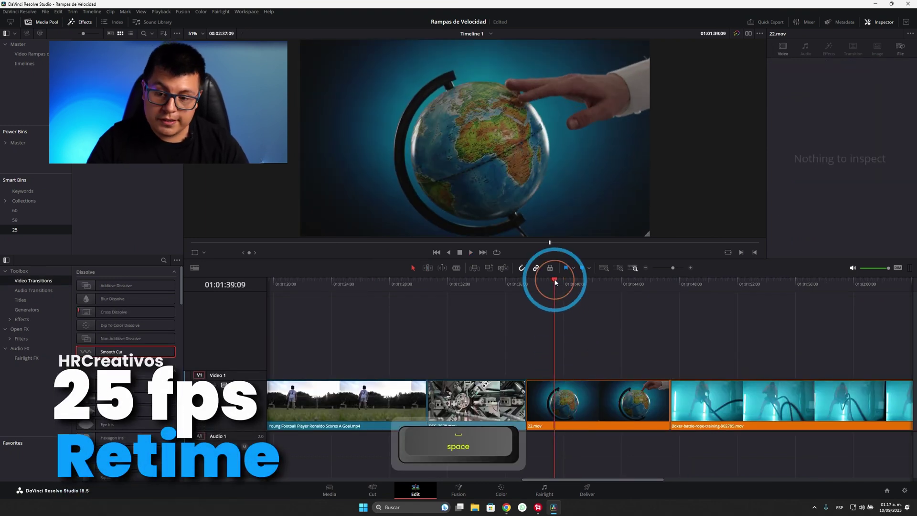
Change 22.mov's speed to 50% through its speed controls and play it back
key(space)
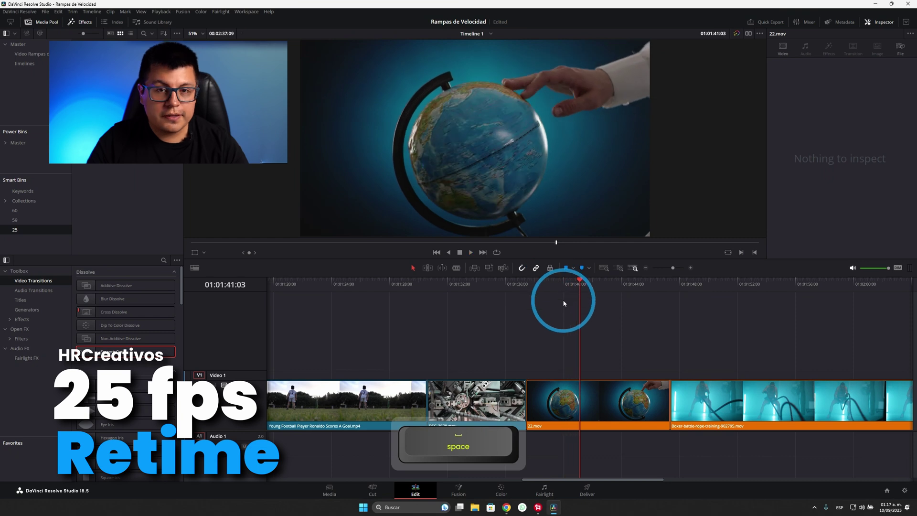
click(587, 389)
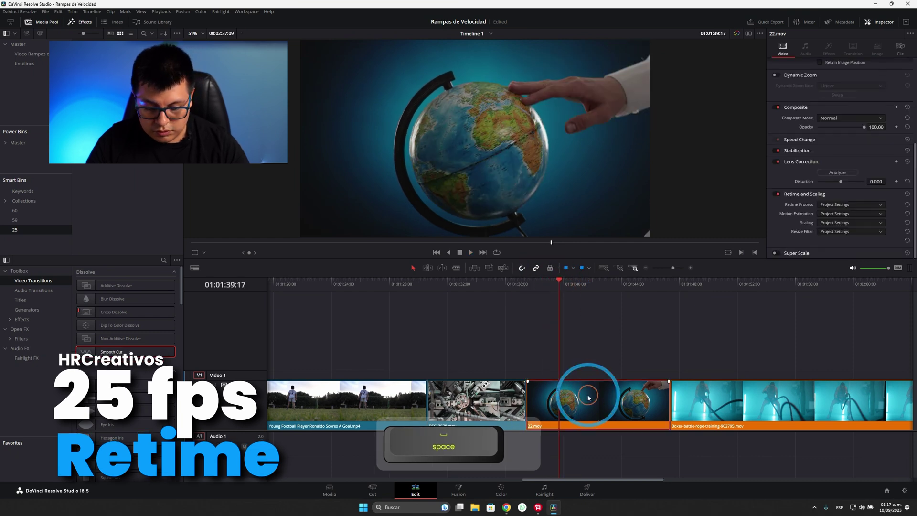
key(ctrl+r)
click(602, 426)
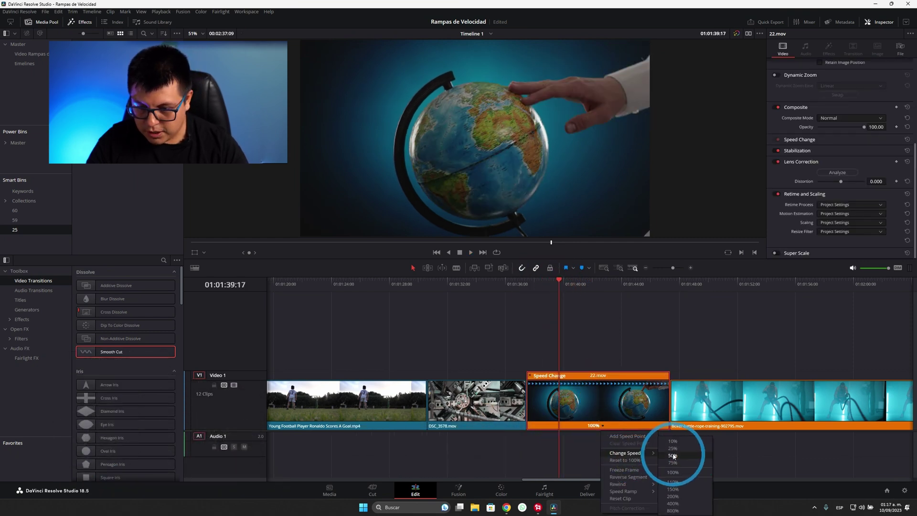
click(675, 446)
key(space)
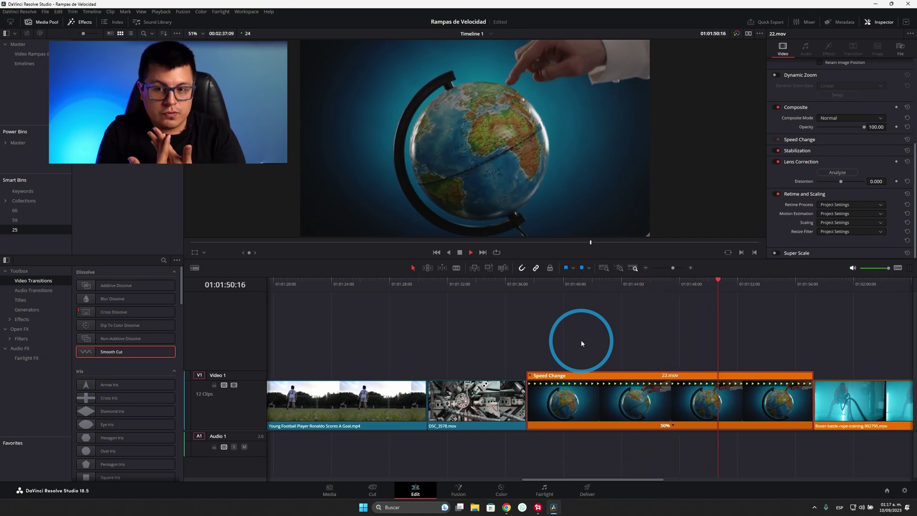
drag(645, 289, 637, 347)
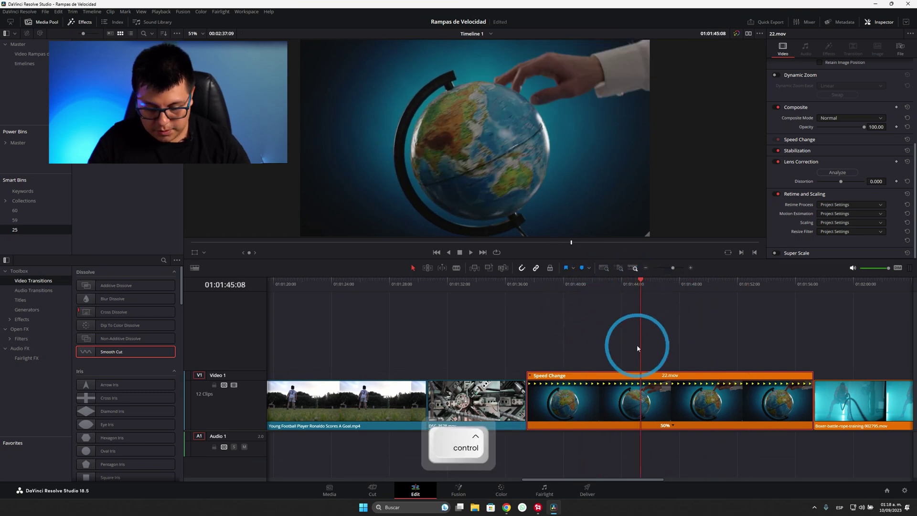
Undo the 50% slowdown on the 22.mov globe clip
key(ctrl+d)
click(648, 355)
key(ctrl+z)
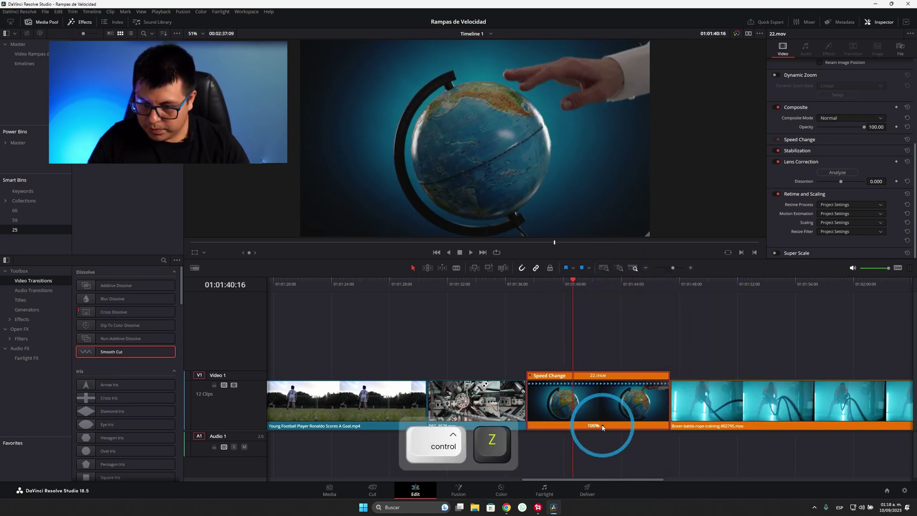
Add two speed points on 22.mov to split it into three sections
click(602, 427)
click(621, 449)
drag(577, 286, 591, 285)
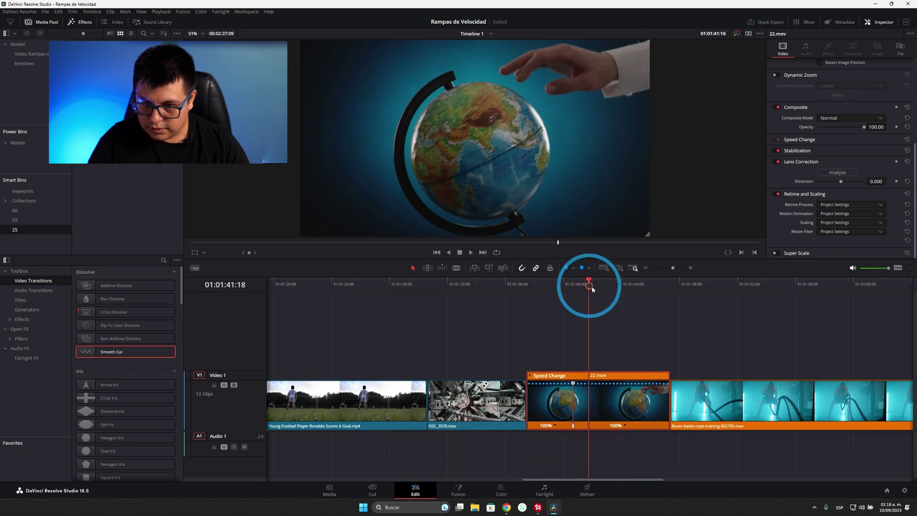
click(616, 426)
click(646, 458)
scroll(592, 427, up, 1)
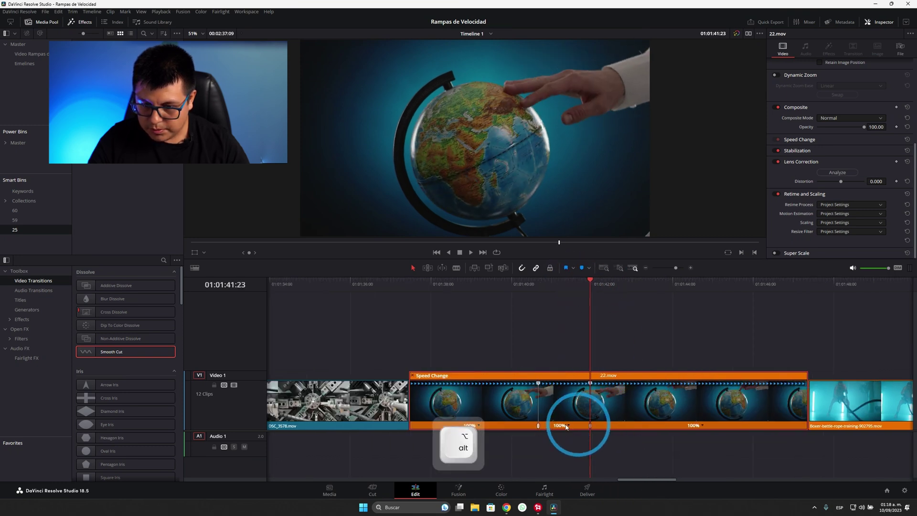
Set the middle section of 22.mov to 50% and play it back
click(568, 426)
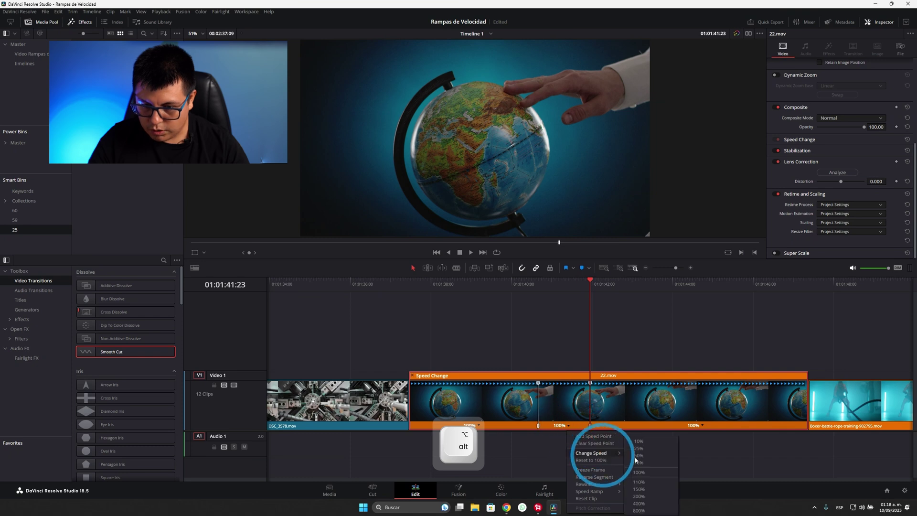
click(635, 461)
click(504, 283)
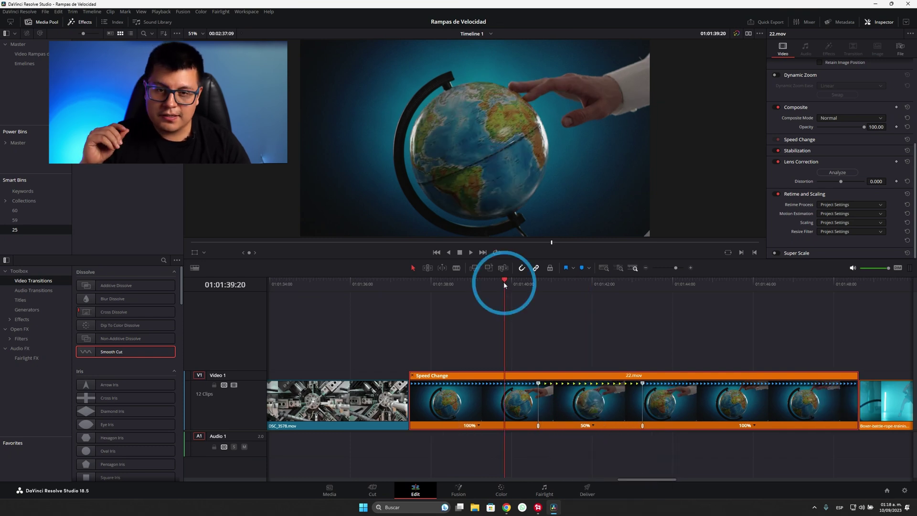
key(space)
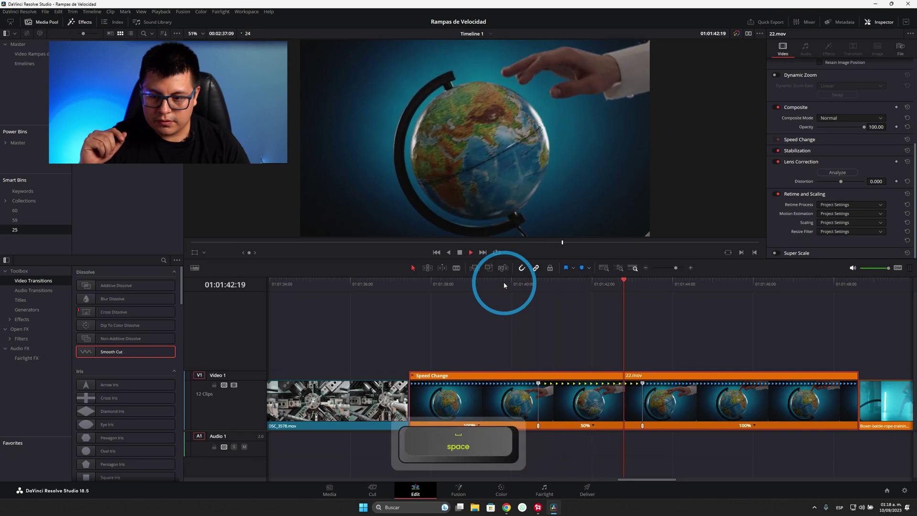
key(space)
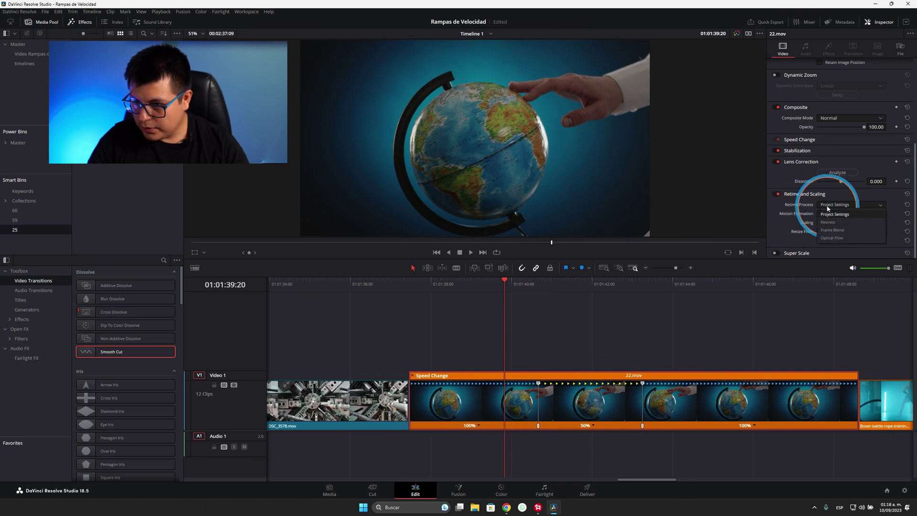
Set 22.mov's Retime Process to Optical Flow with Speed Warp motion estimation
click(834, 205)
click(834, 238)
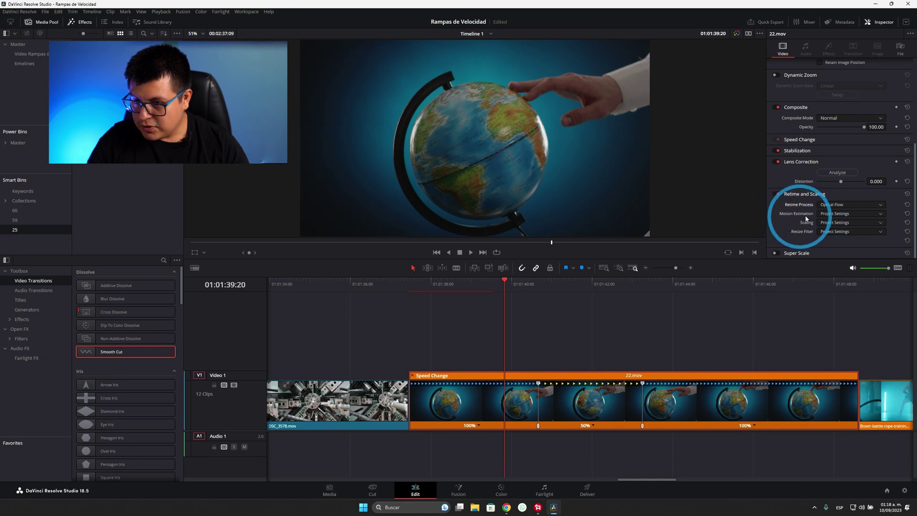
click(831, 265)
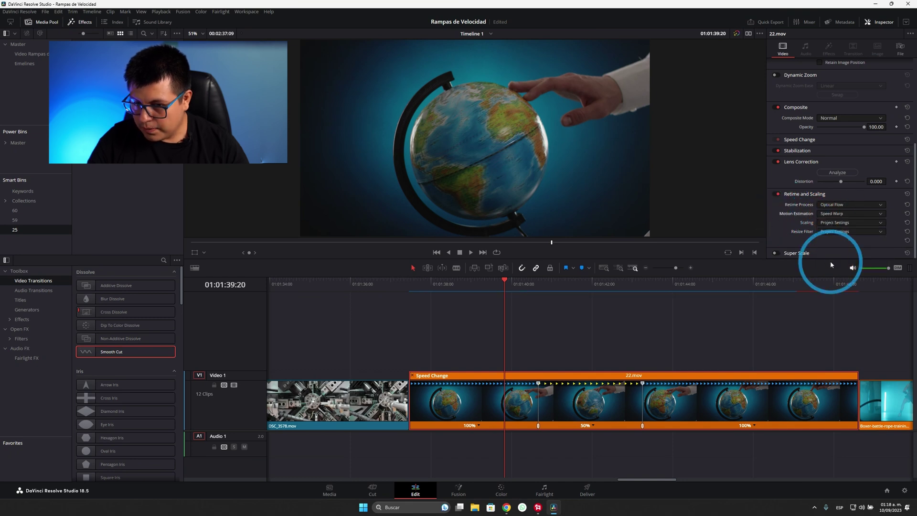
click(421, 286)
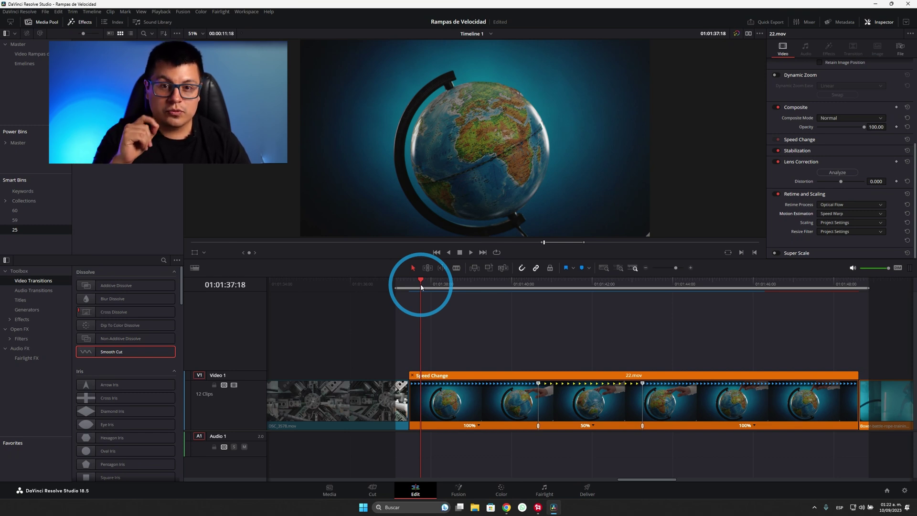
key(space)
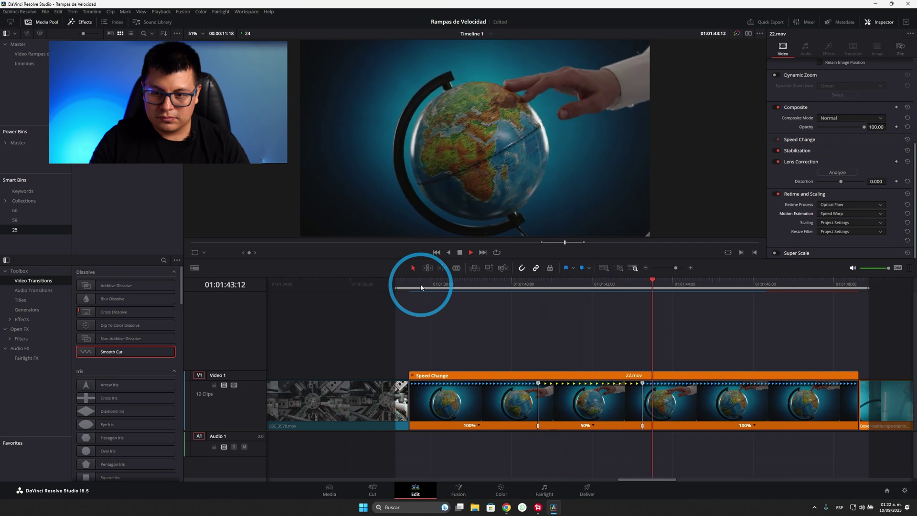
key(space)
click(458, 285)
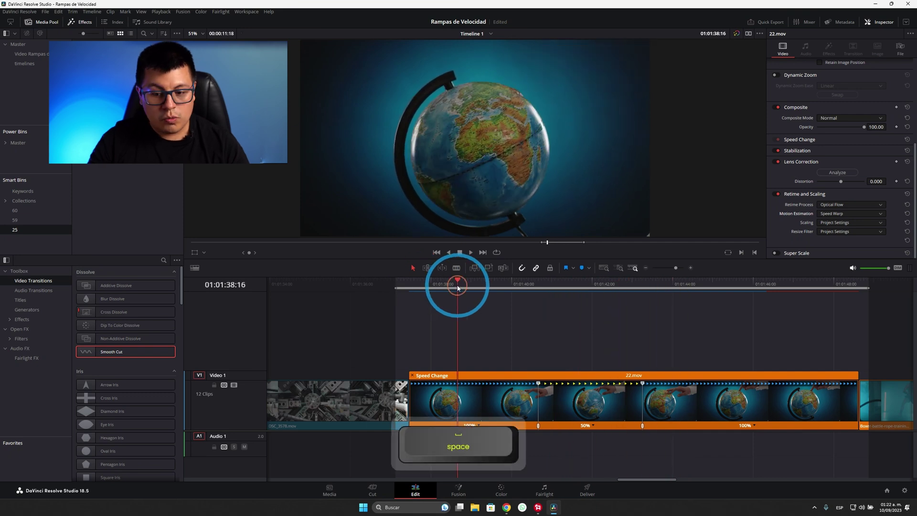